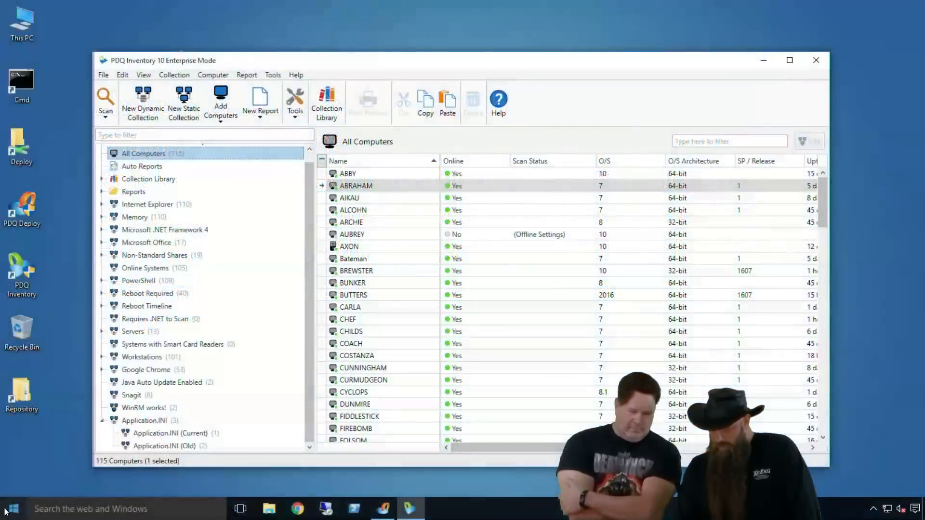
Step: Open the Registry Editor with the Run command regedit
right_click(14, 508)
left_click(45, 468)
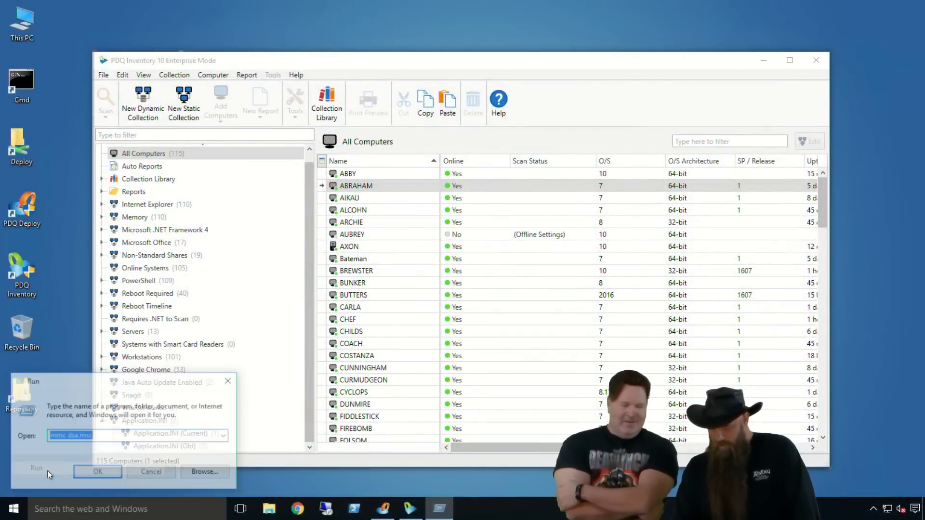
type("regedit")
key("Return")
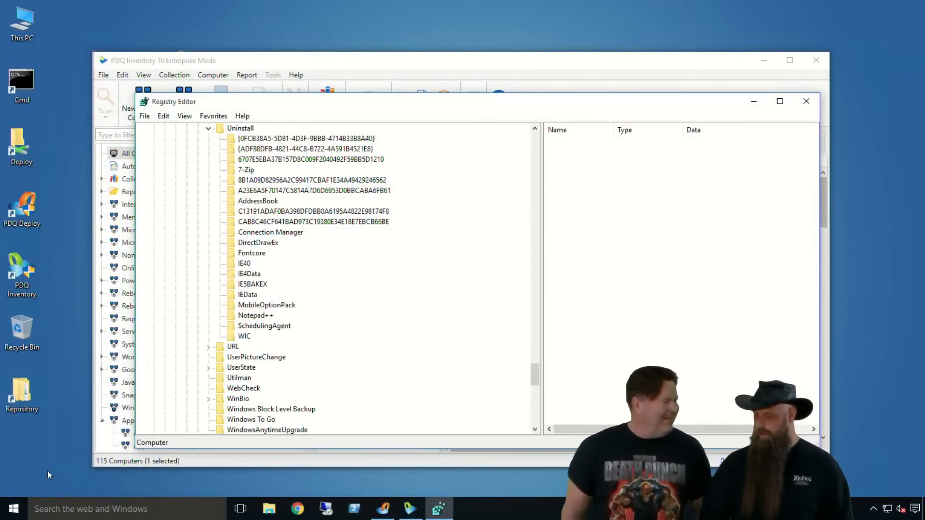
Step: Collapse the HKEY_LOCAL_MACHINE branch and open the Keyboard key under HKEY_USERS\.DEFAULT\Control Panel
left_click(208, 129)
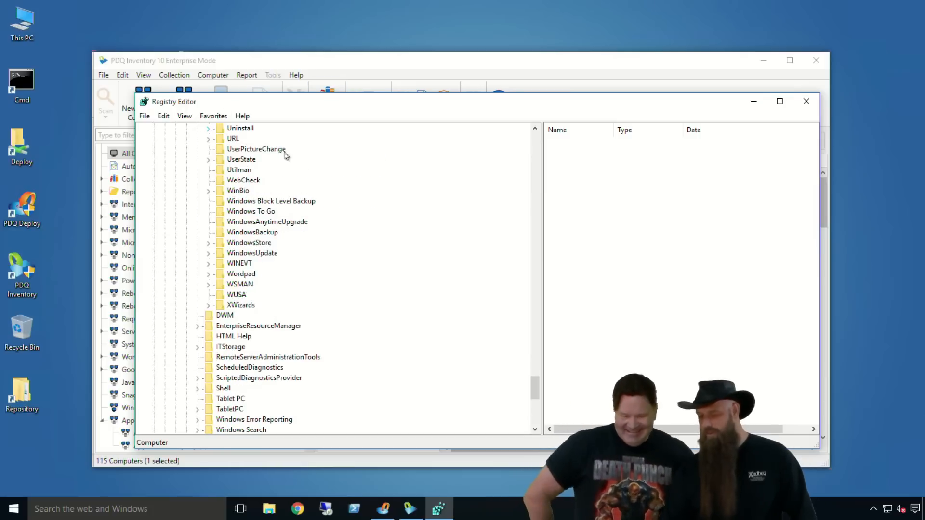
left_click_drag(533, 386, 533, 135)
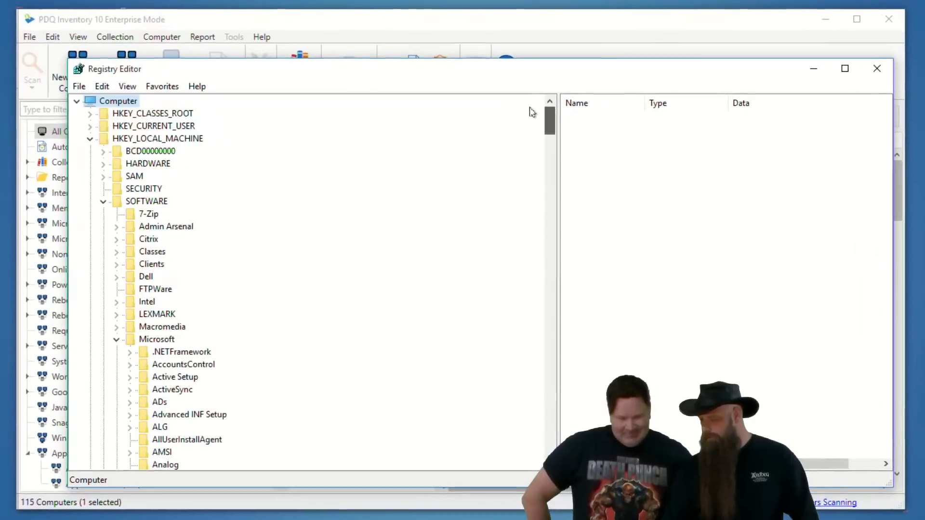
left_click(102, 202)
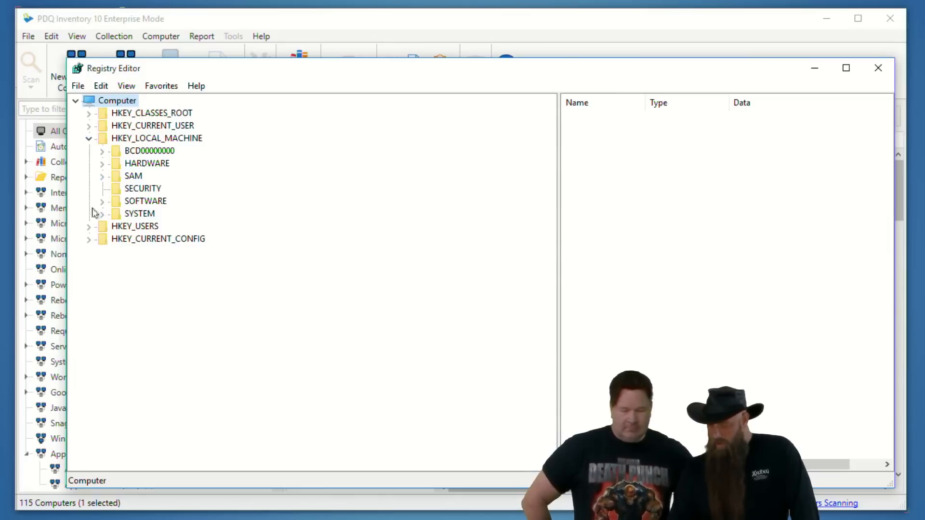
left_click(88, 140)
left_click(89, 151)
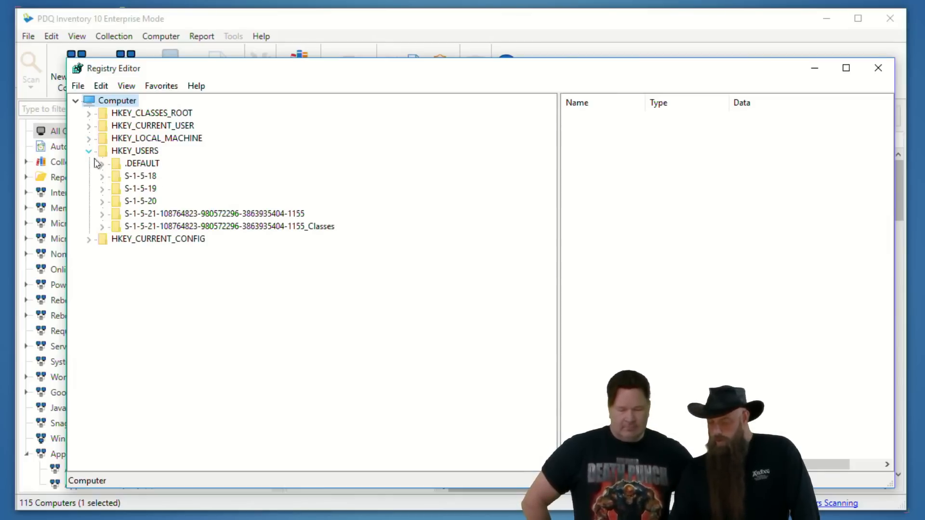
left_click(102, 164)
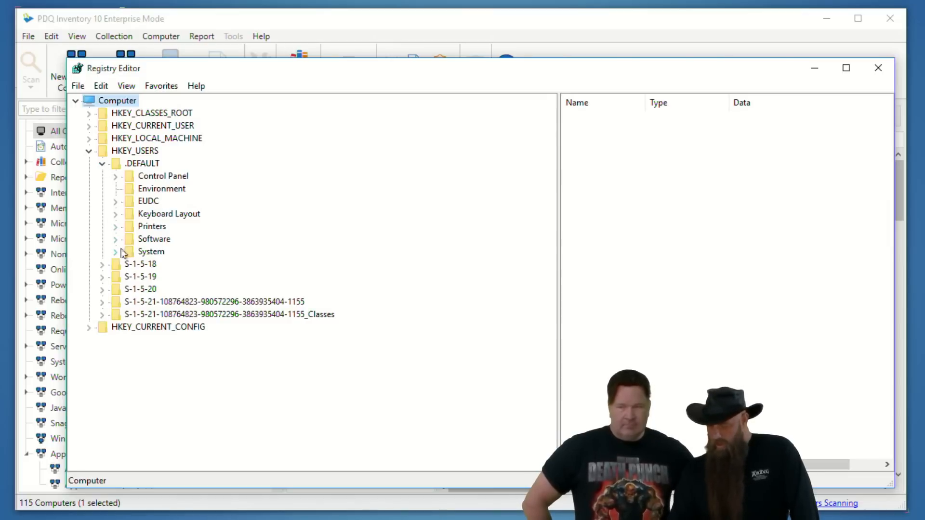
left_click(115, 176)
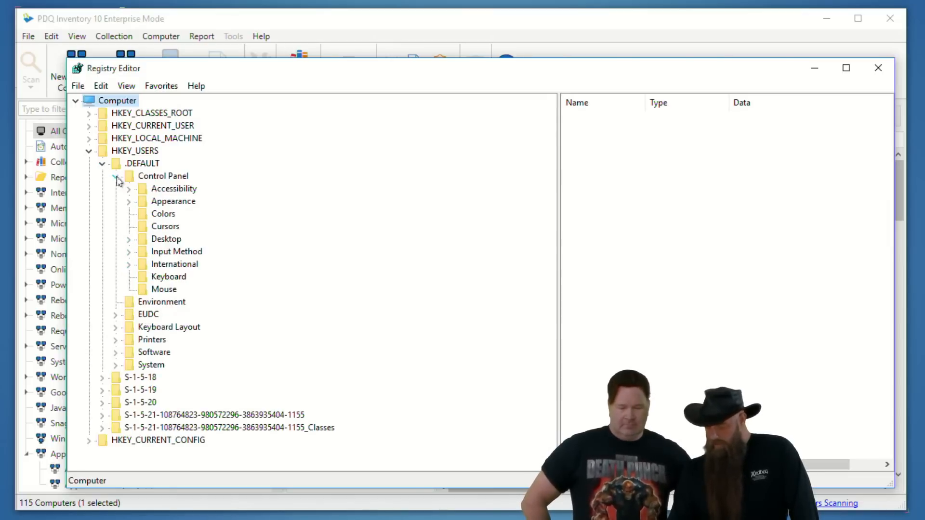
left_click(155, 279)
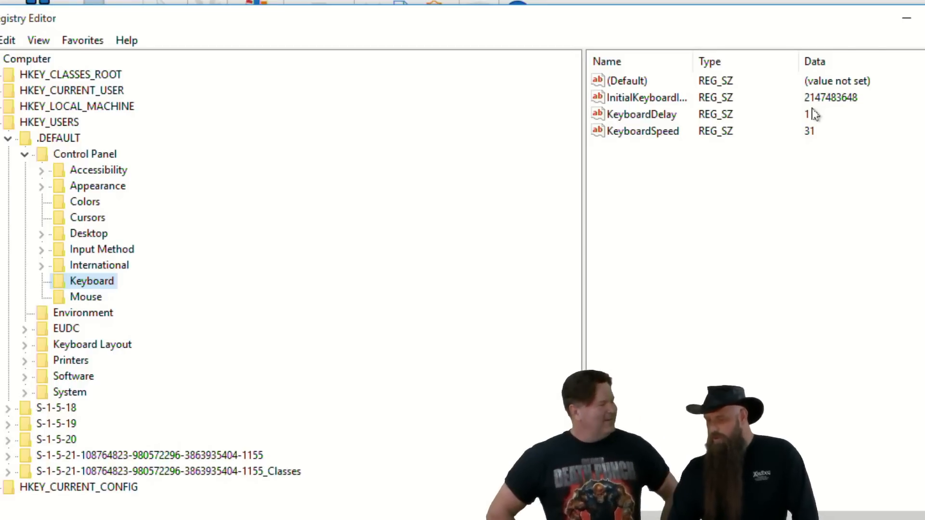
Step: Set the InitialKeyboardIndicators value data to 2 and close the Registry Editor
double_click(626, 99)
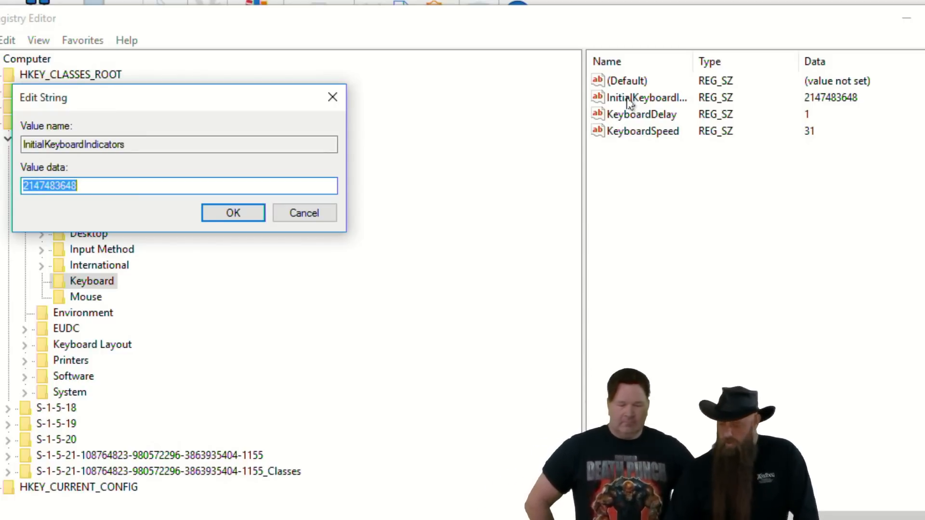
type("2")
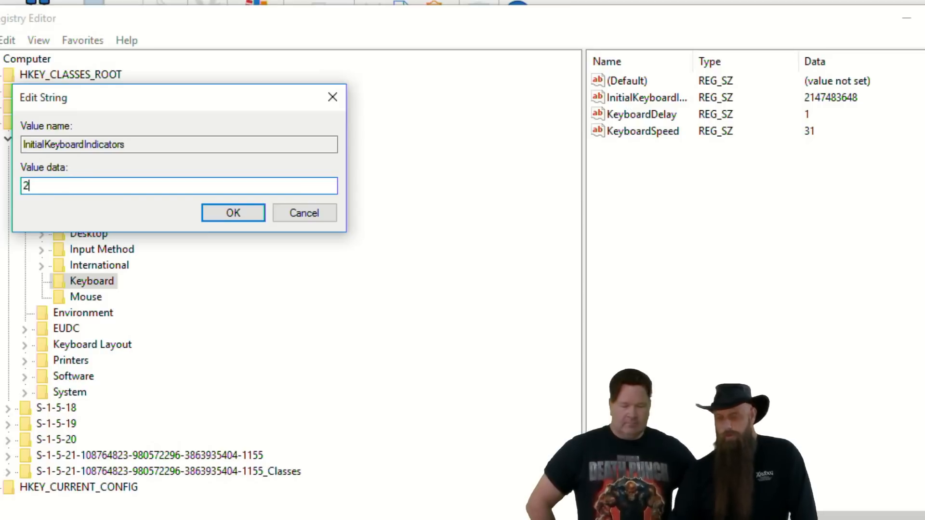
left_click(245, 218)
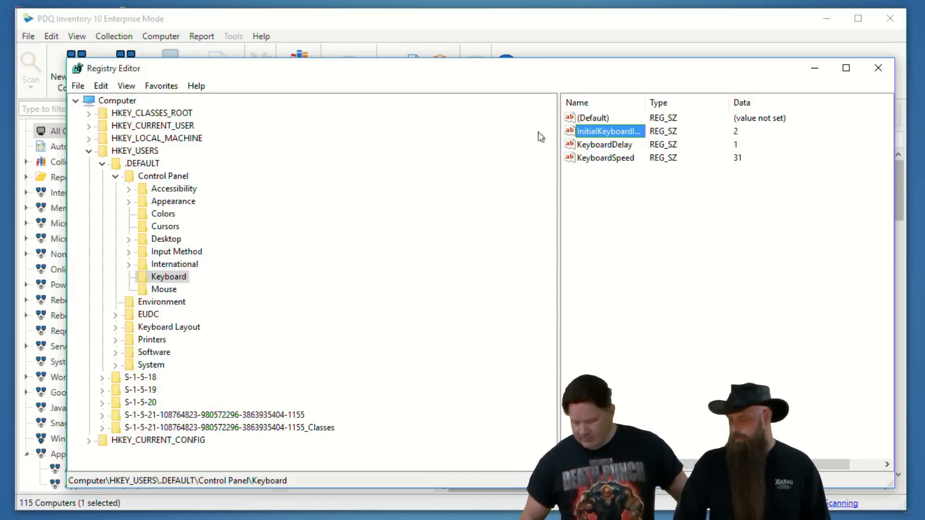
left_click(886, 68)
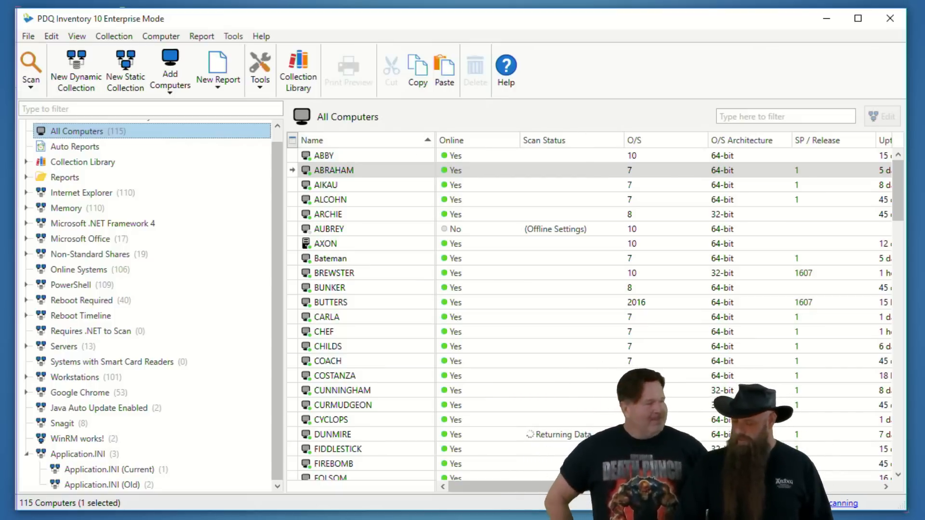
Step: Switch to PDQ Deploy, open the Notepad++ 7.1 package for editing and slightly widen its step list
mouse_move(382, 511)
left_click(383, 475)
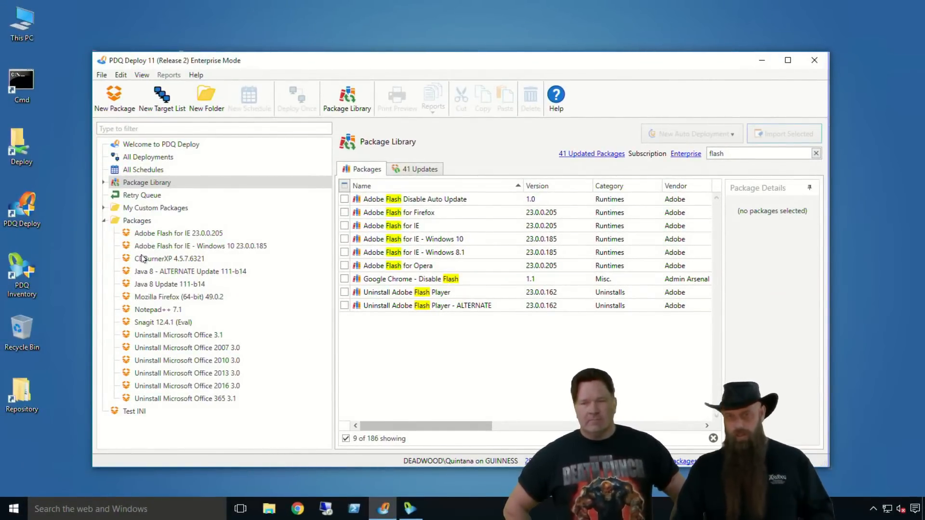
left_click(164, 313)
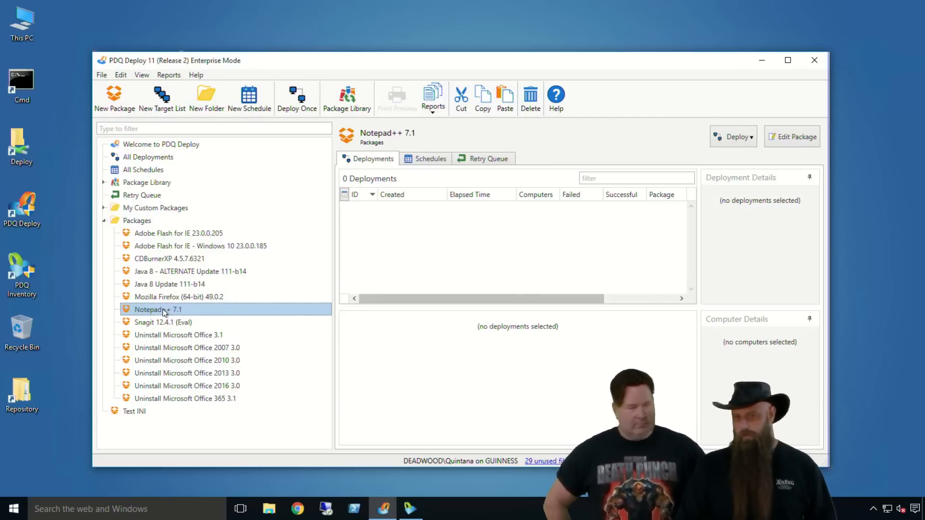
double_click(165, 314)
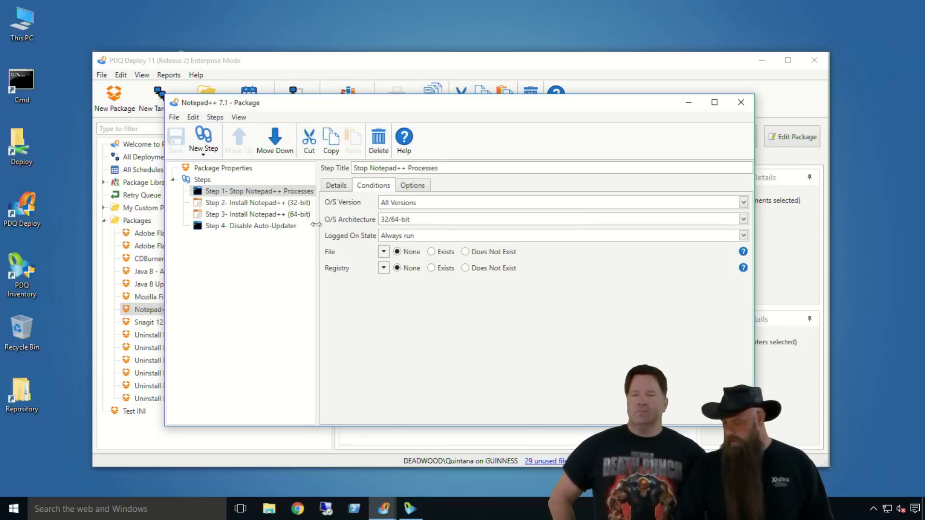
left_click_drag(317, 228, 330, 228)
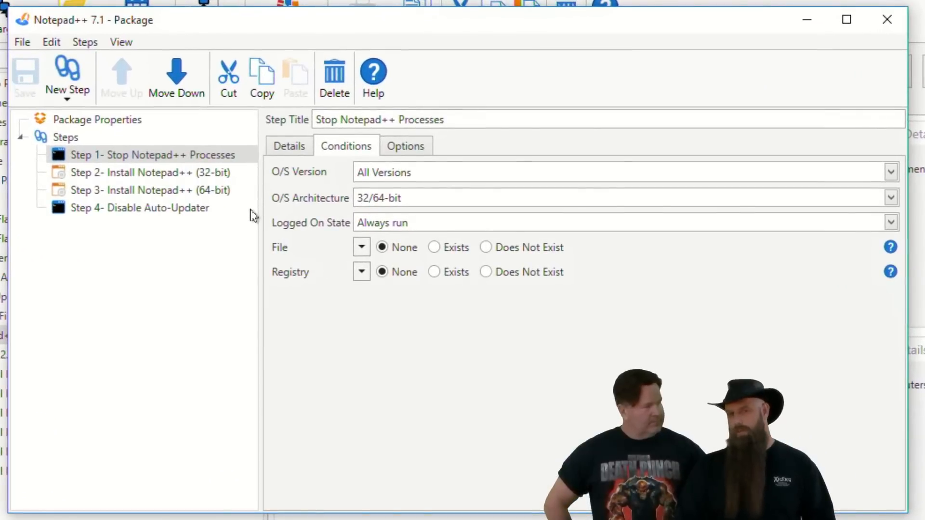
Step: Examine the command of Step 4, Disable Auto-Updater, alongside its conditions, with the file condition's full settings expanded
left_click(145, 215)
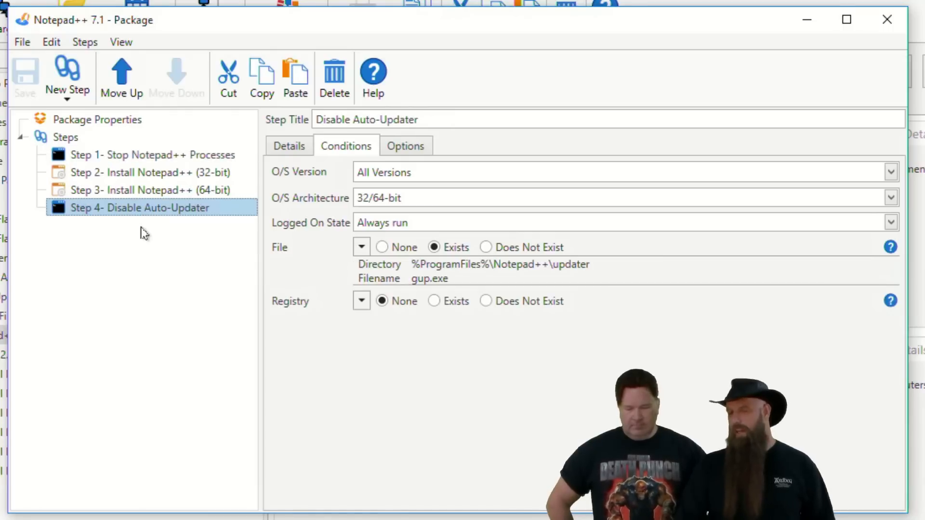
left_click(287, 152)
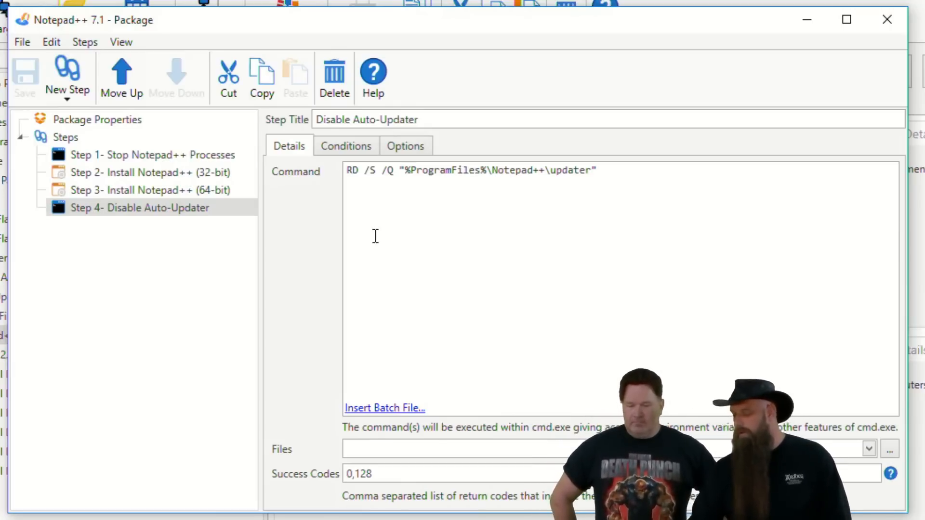
left_click(348, 150)
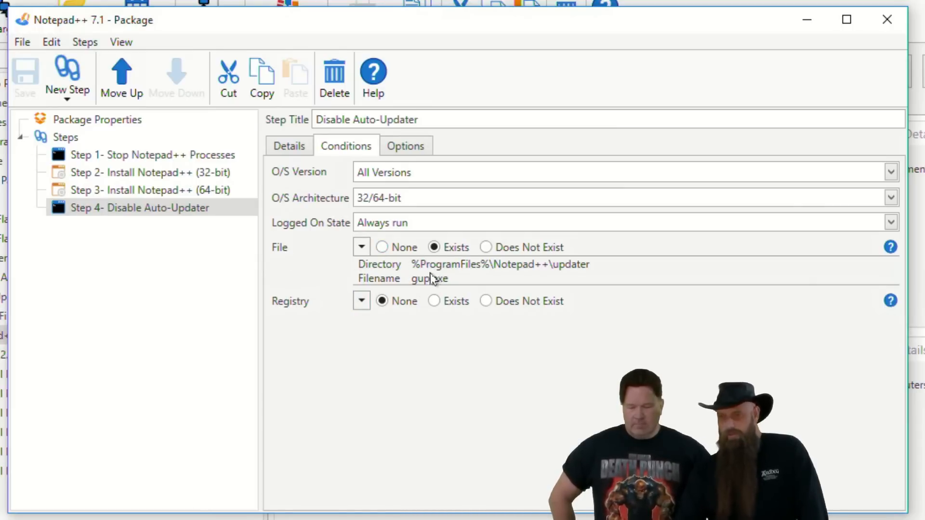
left_click(363, 248)
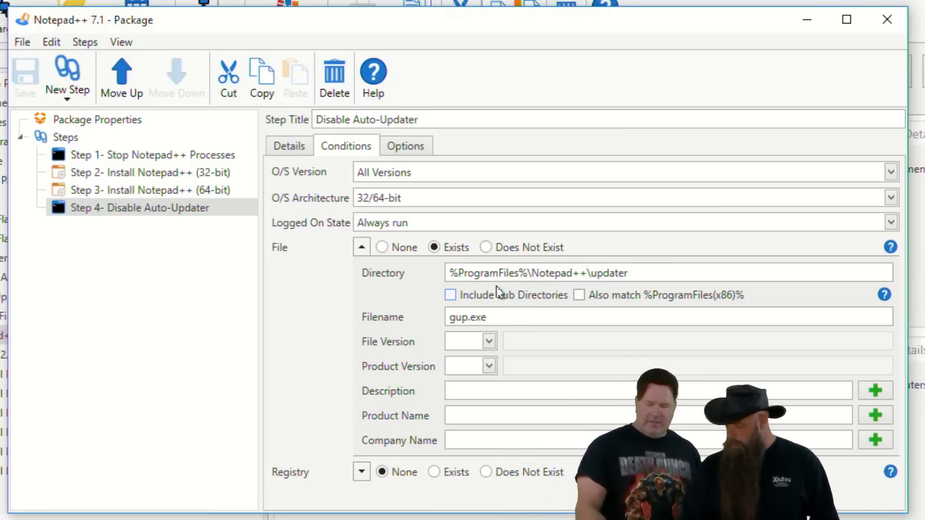
left_click(303, 148)
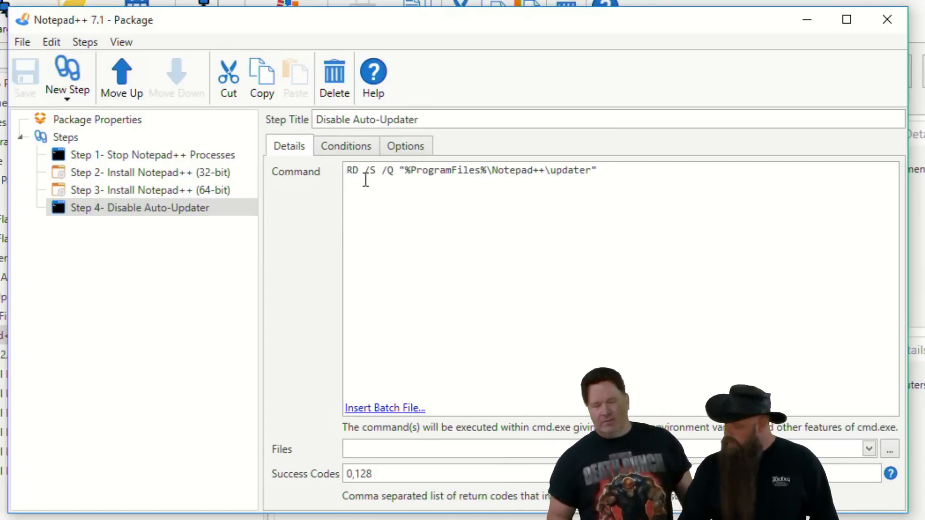
left_click(344, 150)
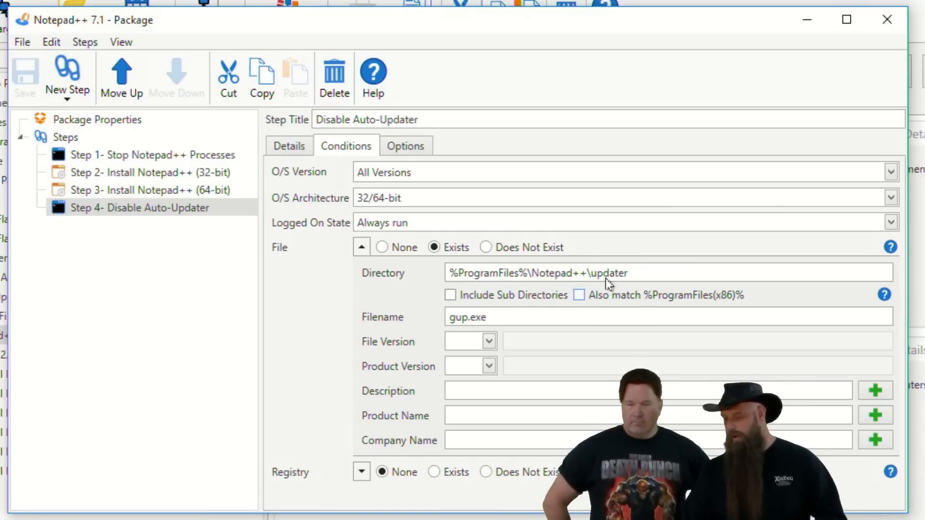
left_click(284, 147)
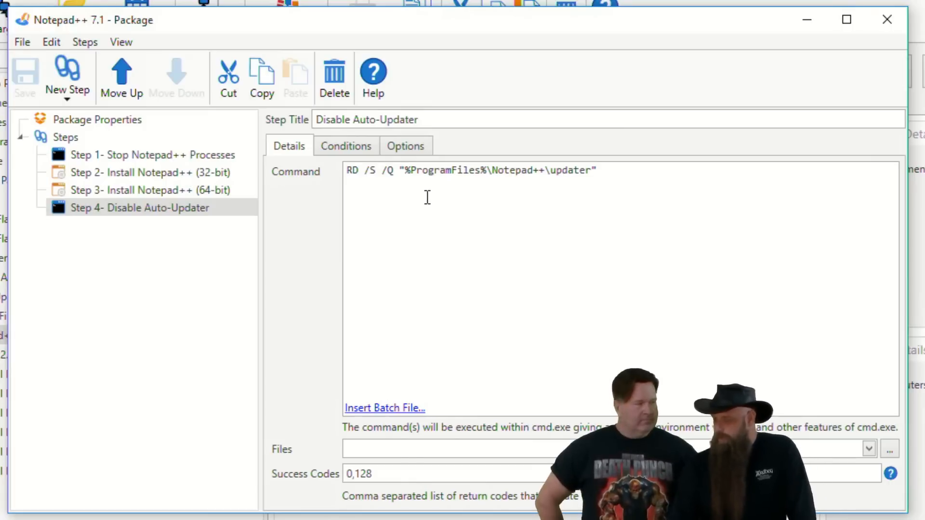
left_click(334, 146)
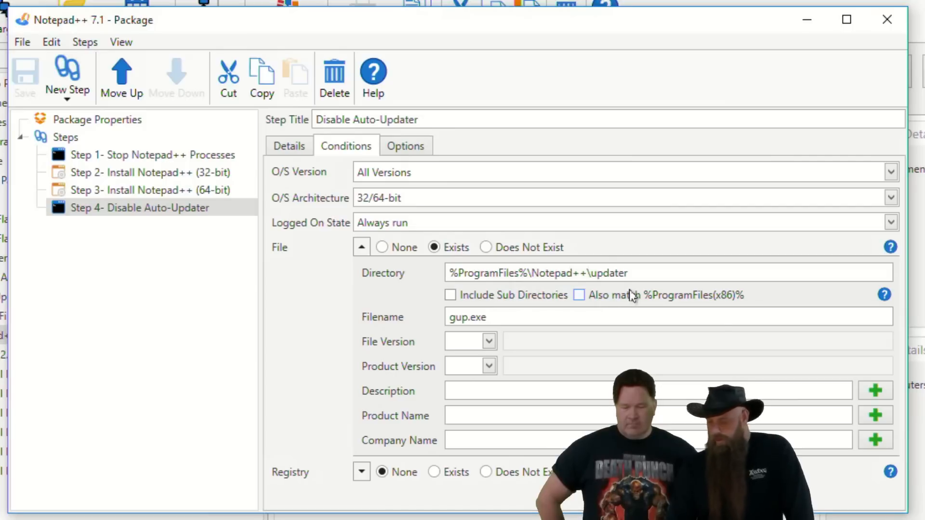
Step: Check the comparison operators offered for the file condition's File Version, and recheck the Disable Auto-Updater command
left_click(488, 344)
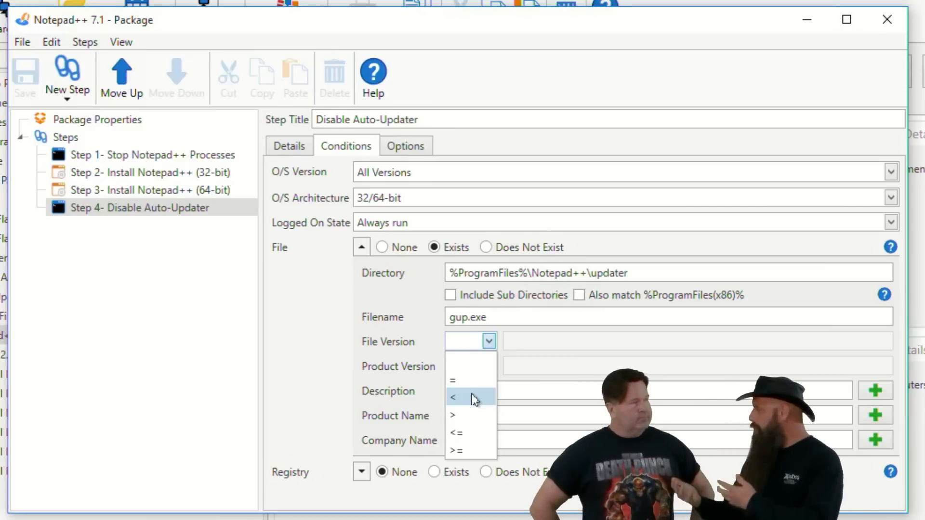
left_click(576, 69)
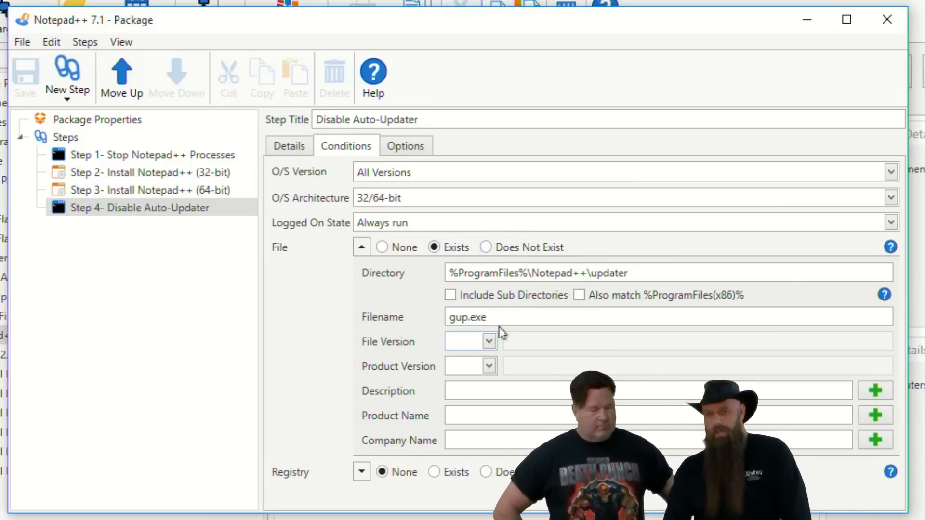
left_click(291, 147)
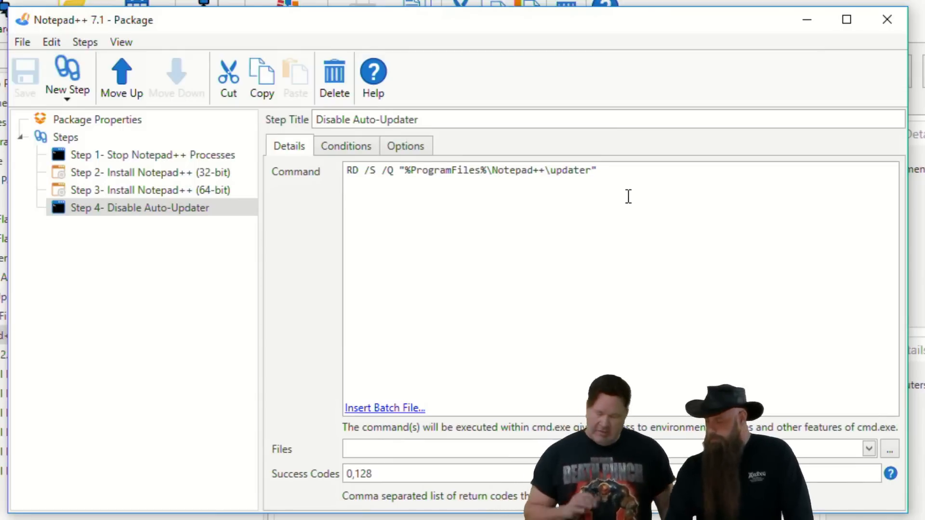
left_click(343, 151)
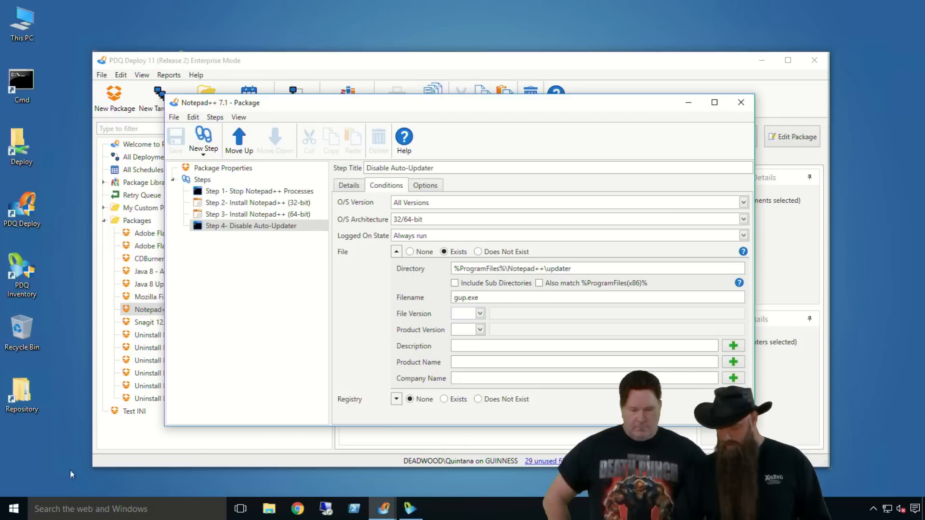
Step: Browse to C:\Program Files\Notepad++ in File Explorer and open the properties of notepad++.exe
left_click(61, 502)
type("c")
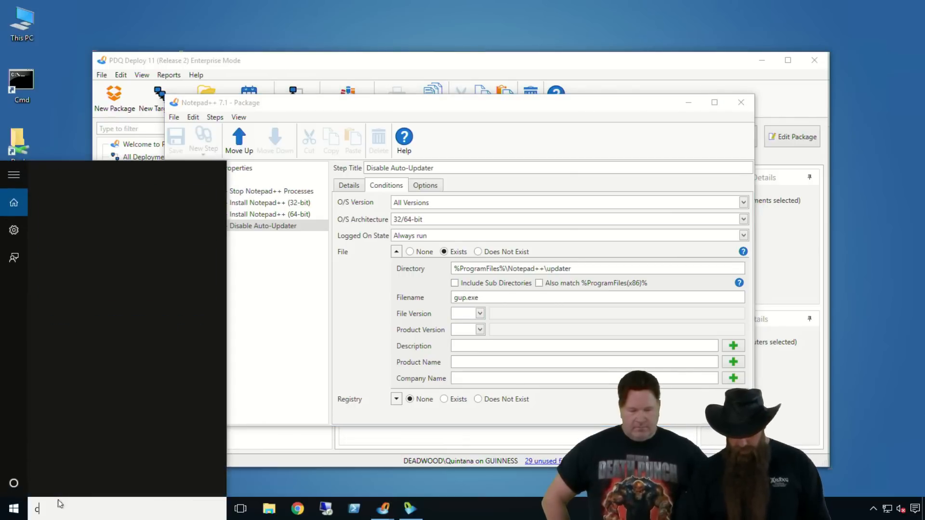
key("Return")
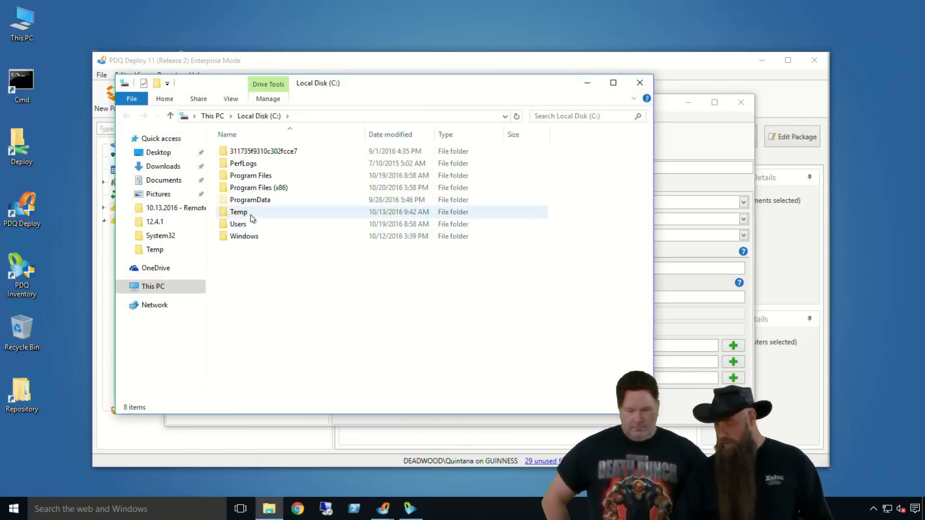
double_click(265, 176)
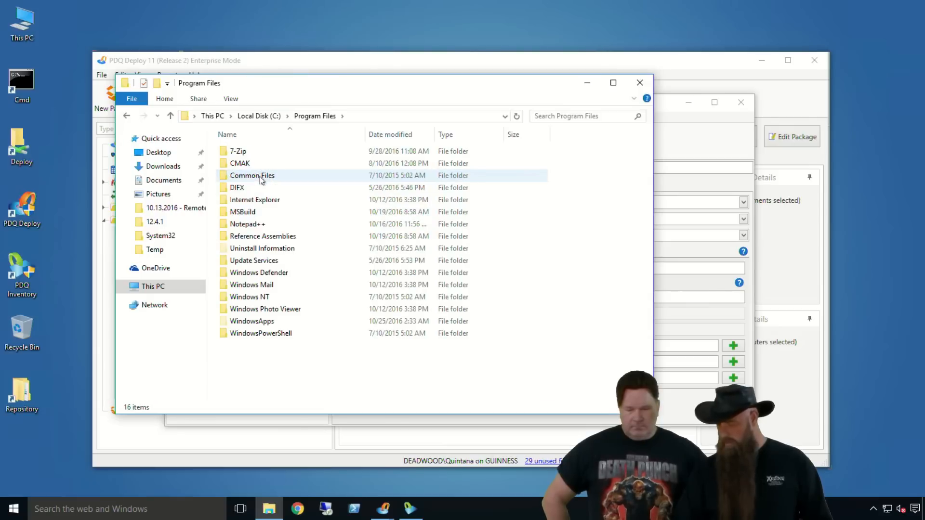
double_click(232, 223)
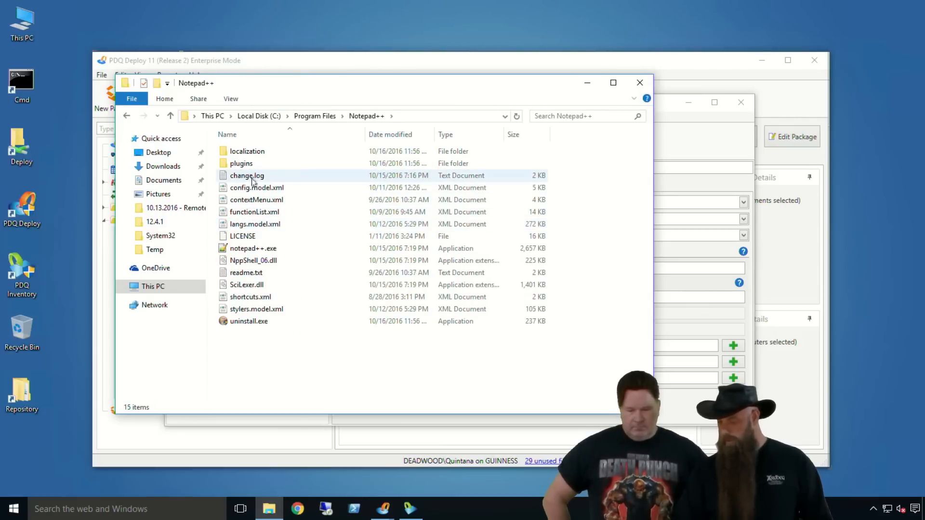
right_click(254, 250)
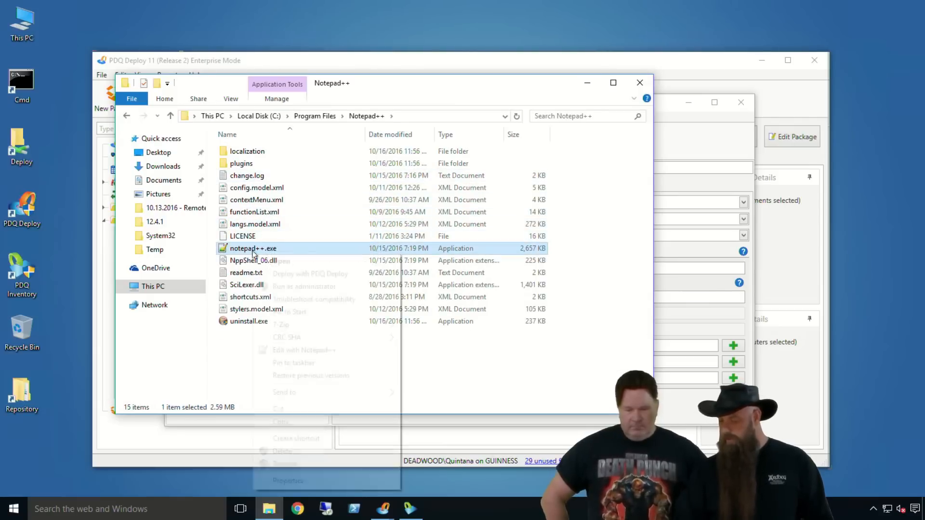
left_click(288, 480)
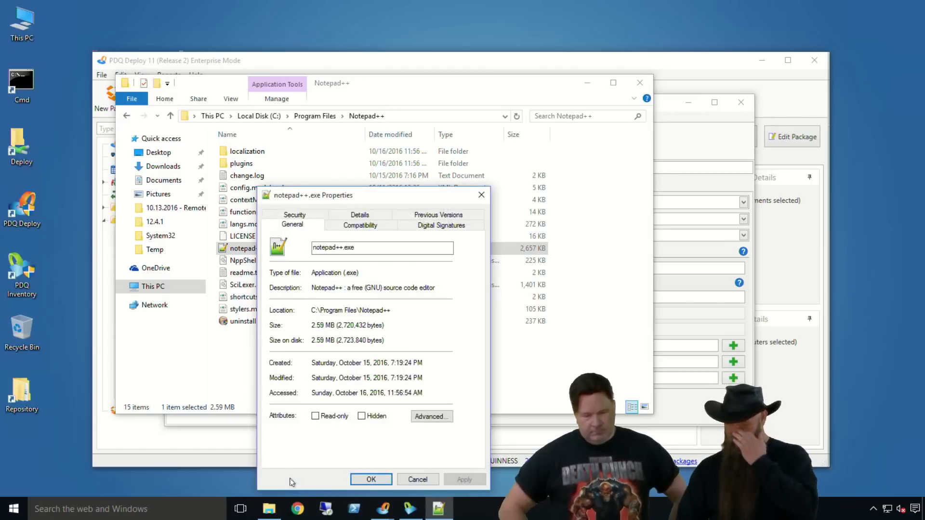
Step: Examine the version details of notepad++.exe, and close its properties, the folder window and the package editor
left_click(350, 216)
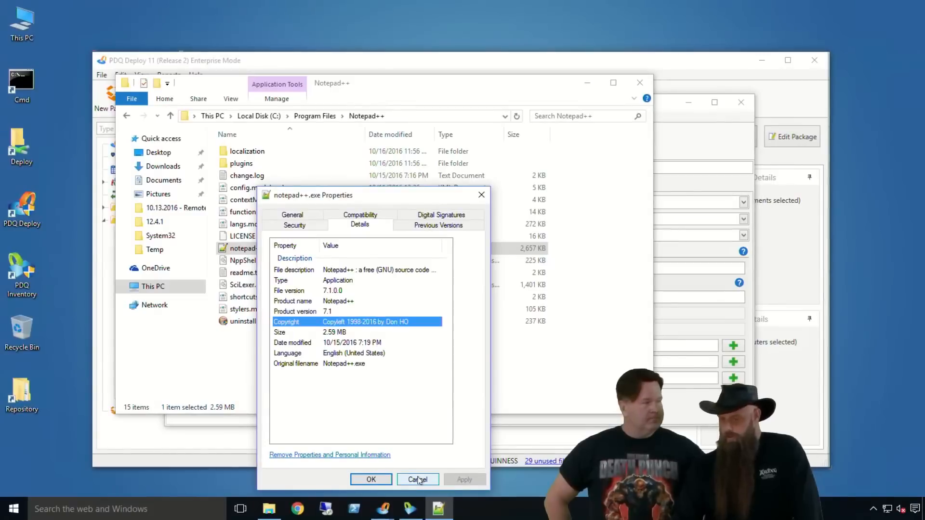
left_click(419, 479)
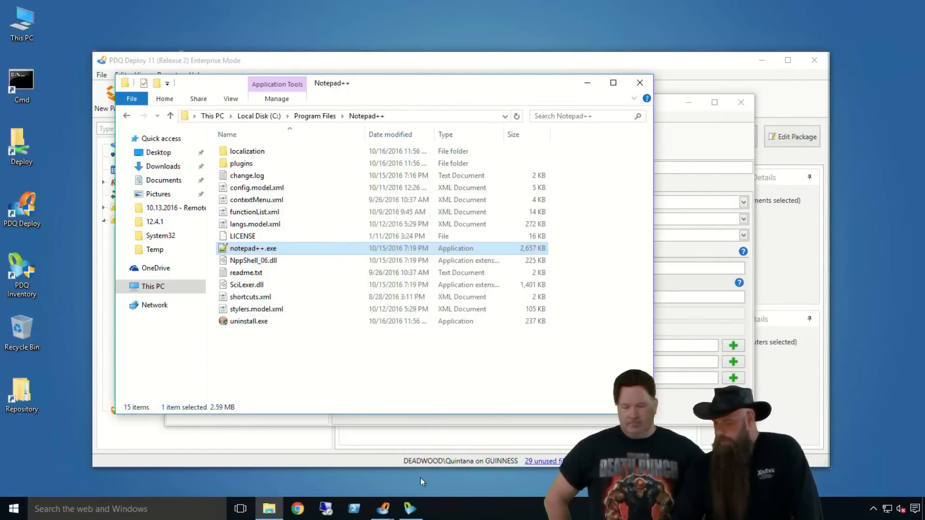
left_click(640, 82)
left_click(746, 106)
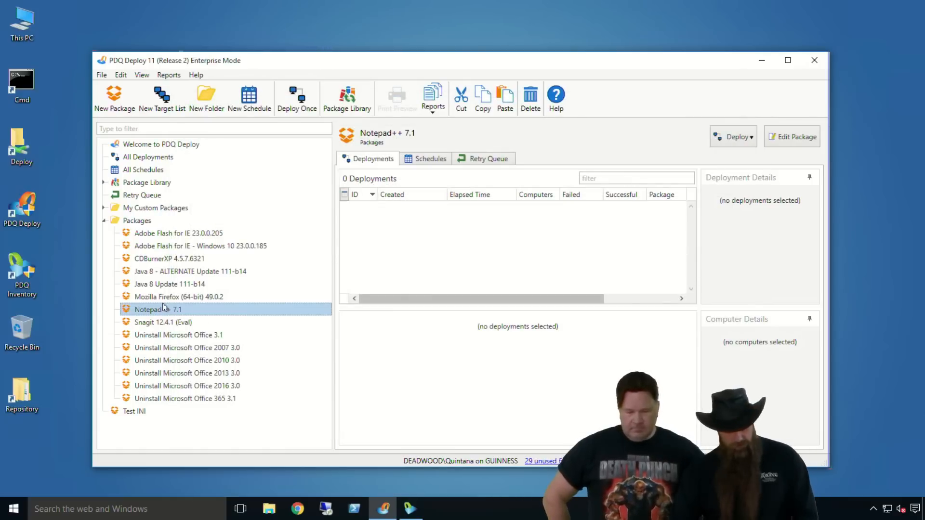
Step: Deploy the Notepad++ 7.1 package once to the target computer guinness
key("ctrl+d")
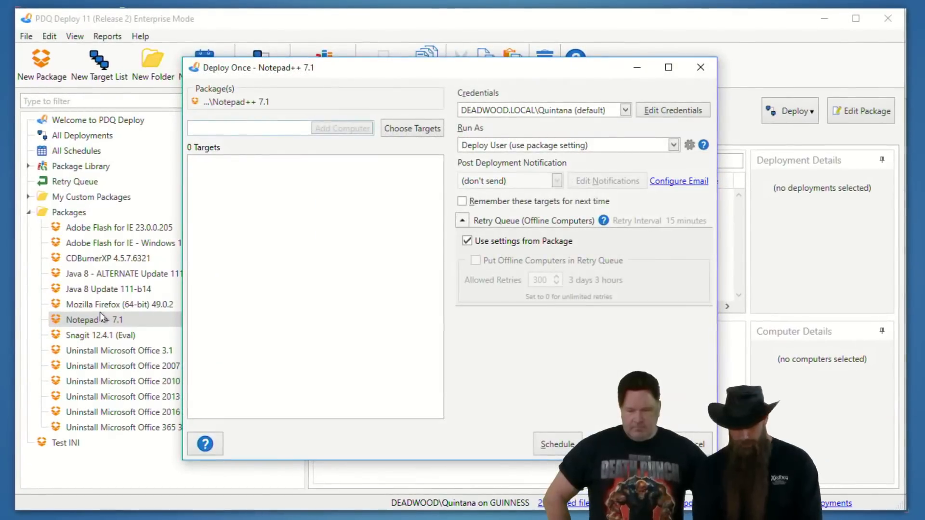
type("guinness")
key("Return")
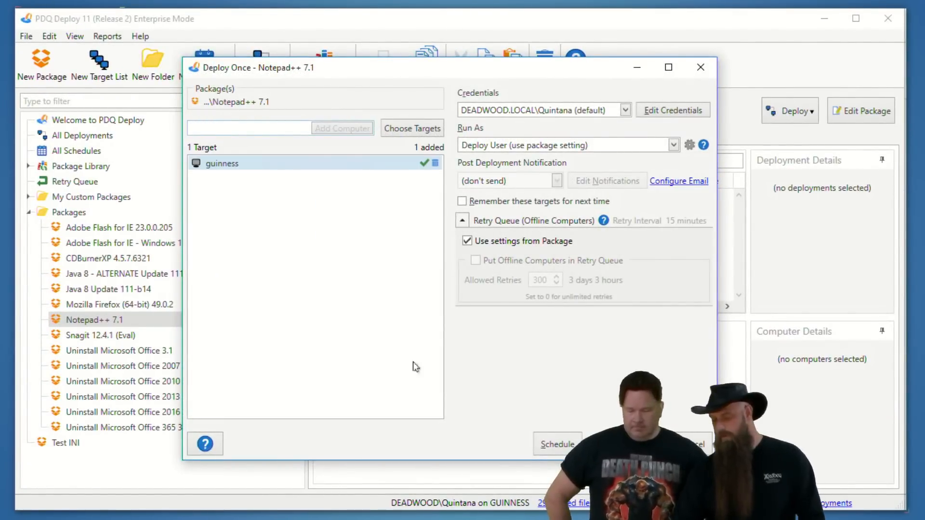
left_click(623, 445)
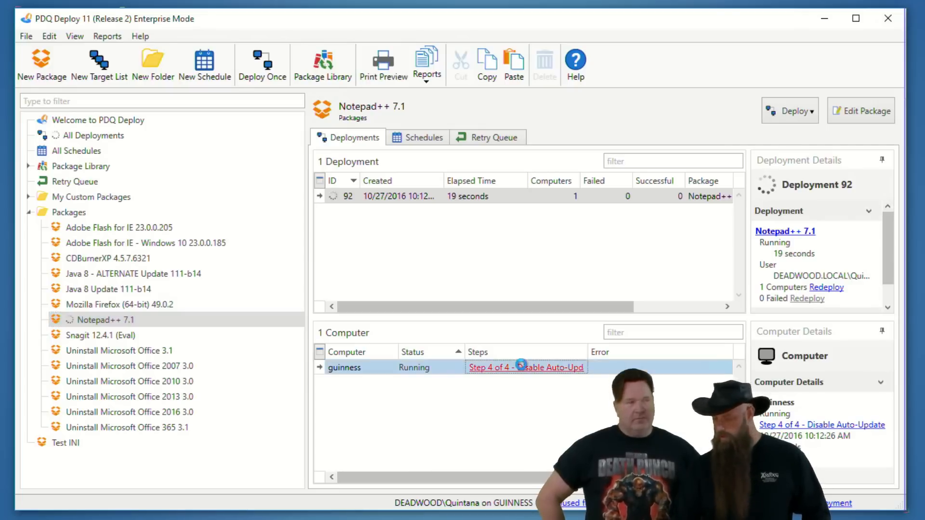
Step: Review the per-step results of the guinness deployment and read the output log of Step 4, Disable Auto-Updater
left_click(523, 369)
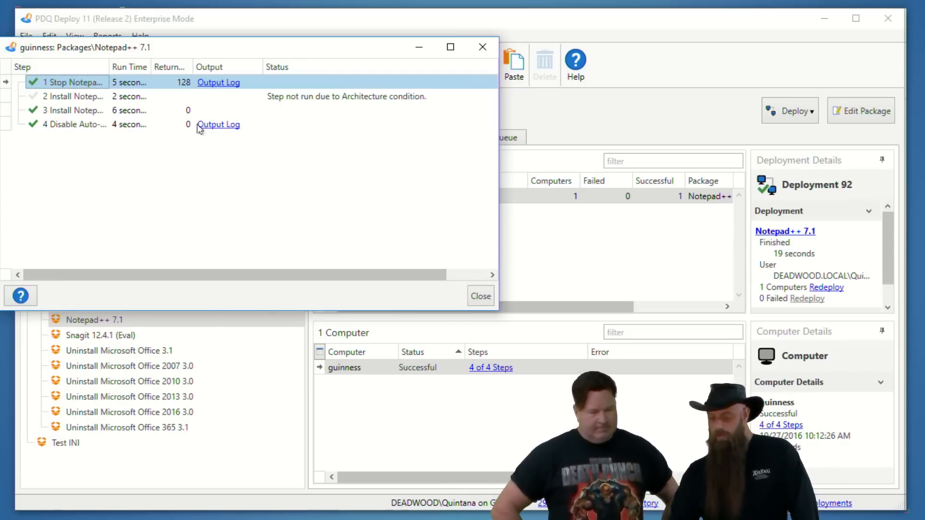
left_click(217, 126)
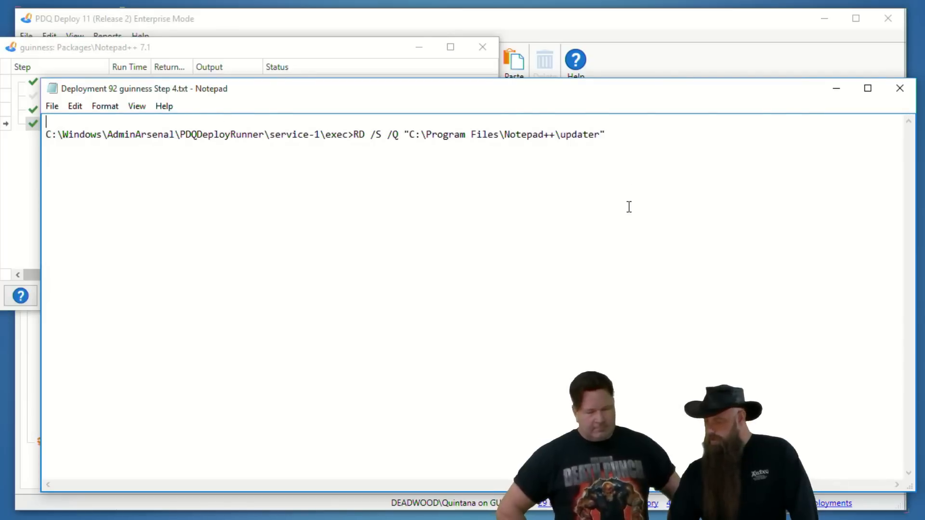
left_click(900, 88)
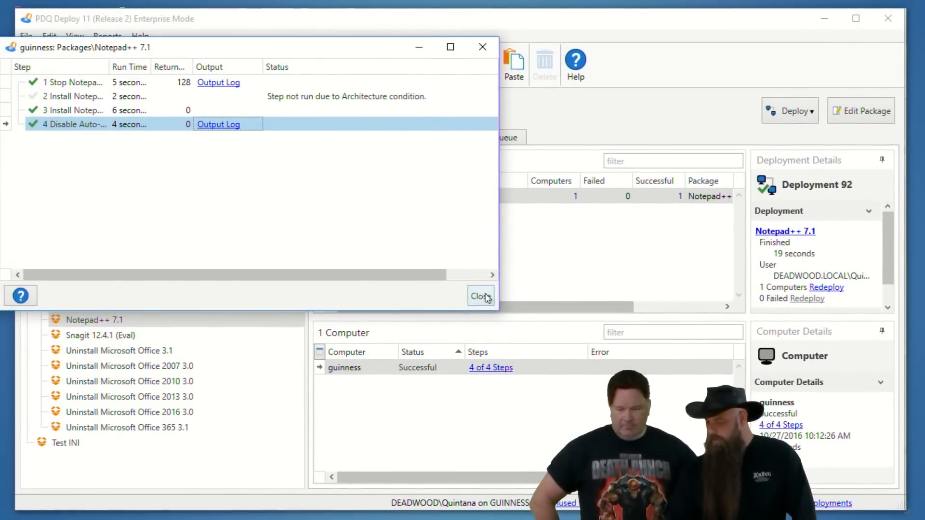
left_click(485, 305)
Step: Disable Steps 1 to 3 of the Notepad++ 7.1 package, leaving only Step 4 enabled, and save and close the package
double_click(120, 320)
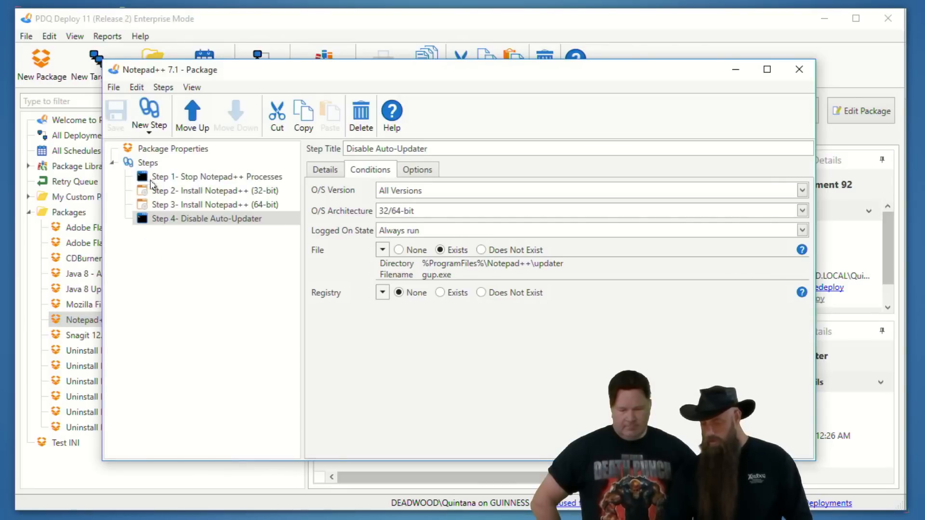
left_click(158, 177)
left_click(159, 205, "shift")
right_click(158, 201)
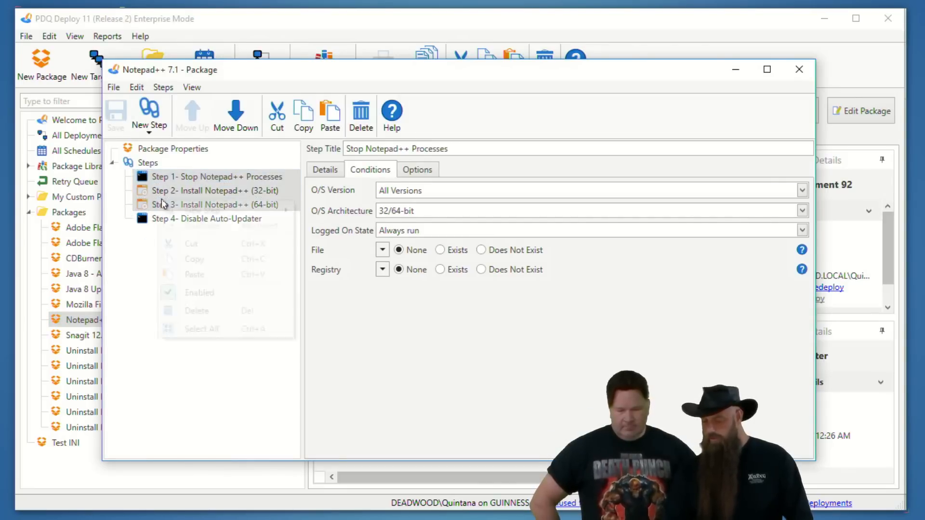
left_click(199, 293)
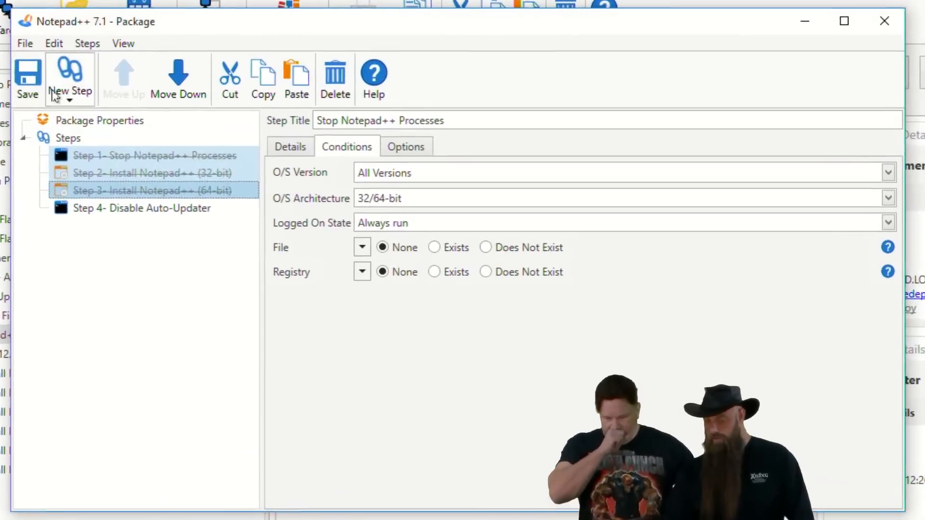
left_click(887, 19)
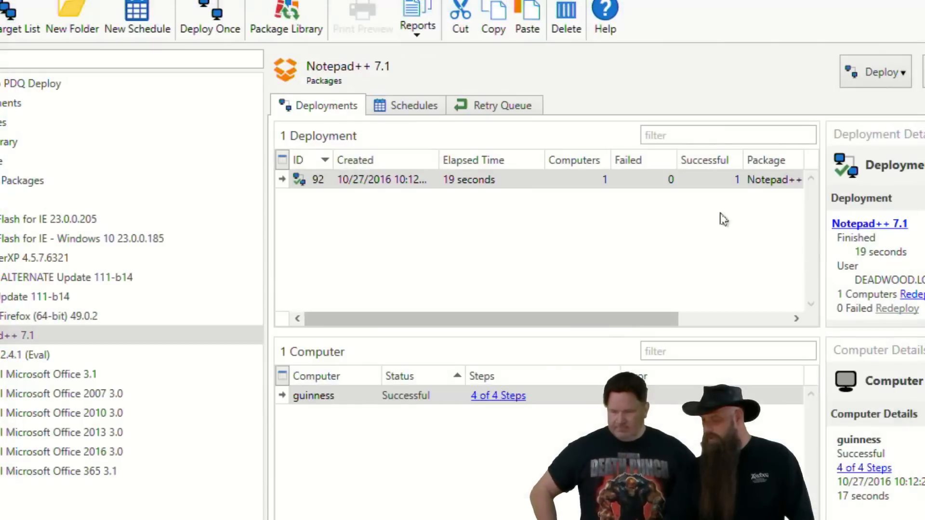
Step: Redeploy the modified Notepad++ 7.1 package to guinness from its earlier deployment
right_click(347, 398)
left_click(402, 433)
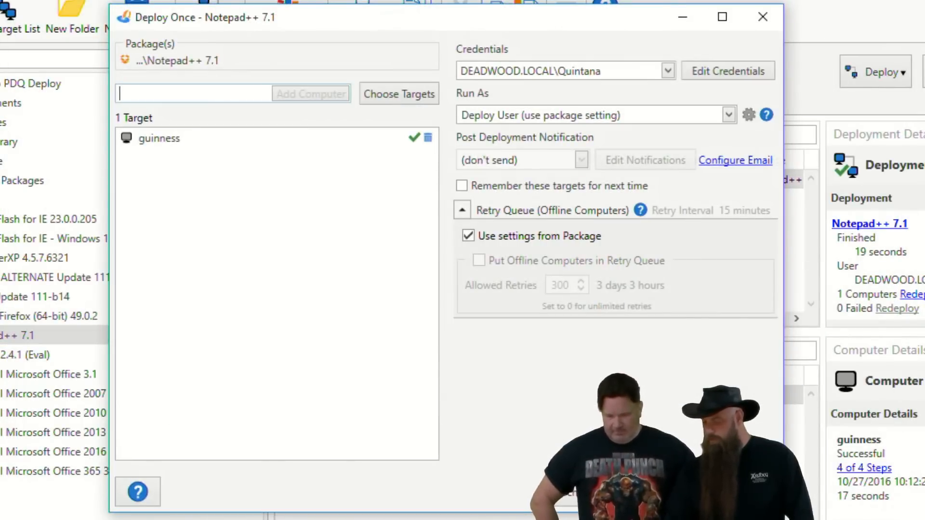
left_click(665, 491)
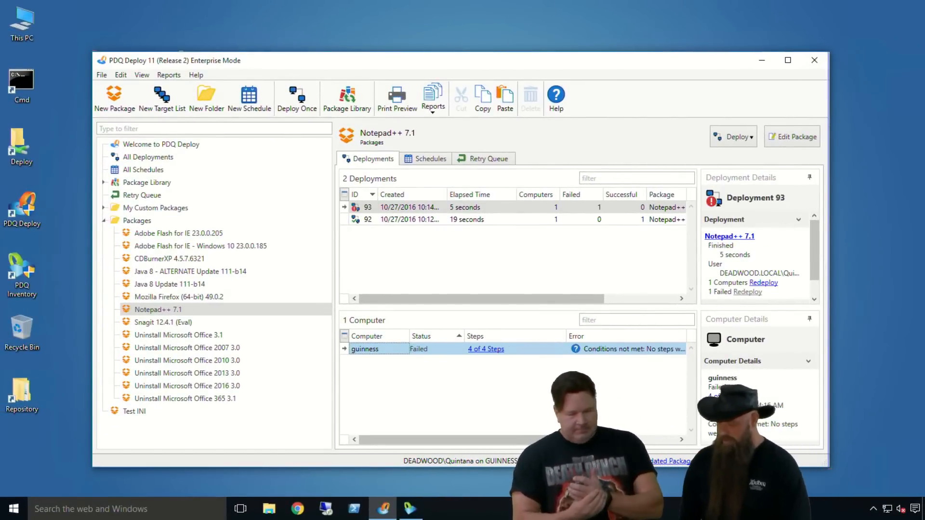
Step: Check the step results of the newest deployment and read Step 4's output log on its file condition
left_click(483, 350)
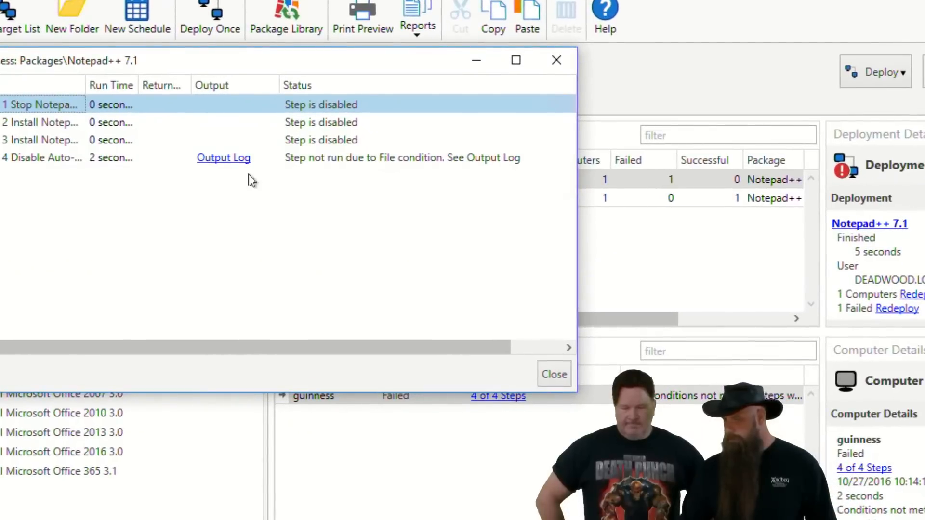
left_click(231, 158)
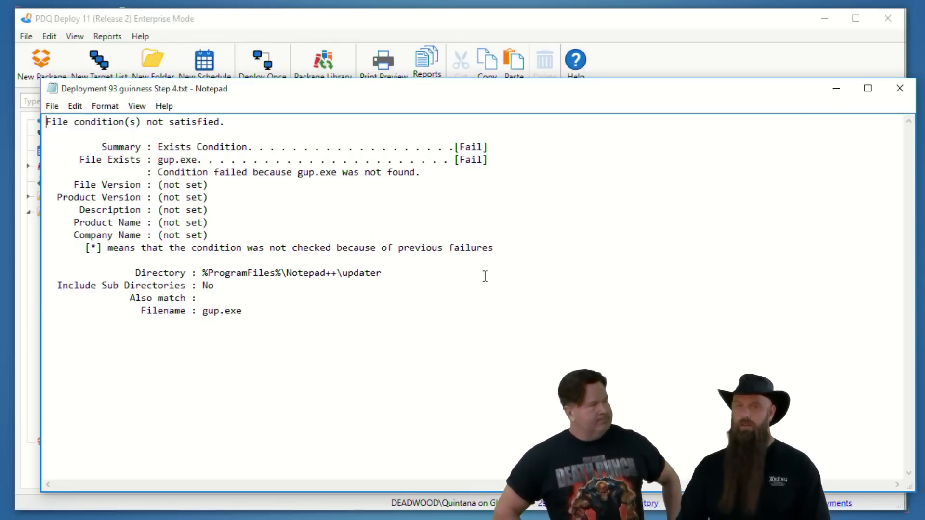
left_click(899, 88)
left_click(525, 352)
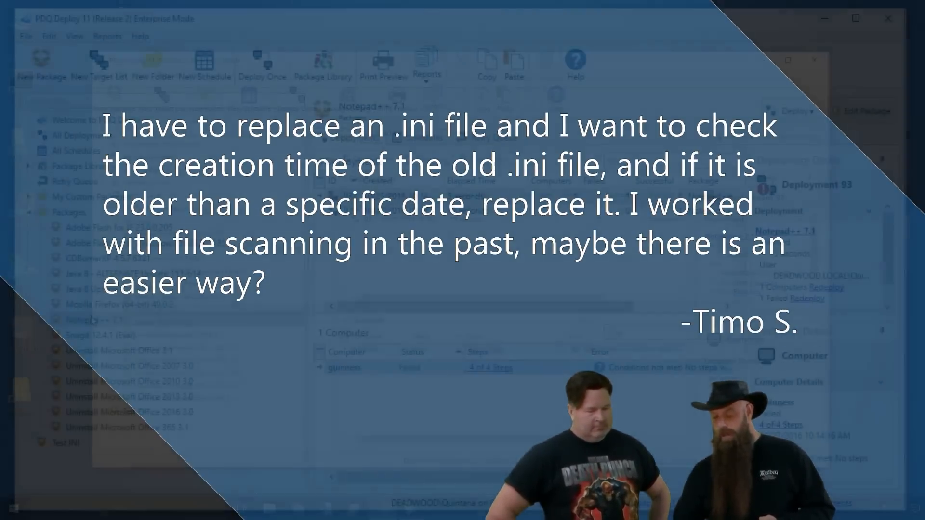
Step: Re-enable Steps 1 to 3 of the Notepad++ 7.1 package and save it
double_click(154, 309)
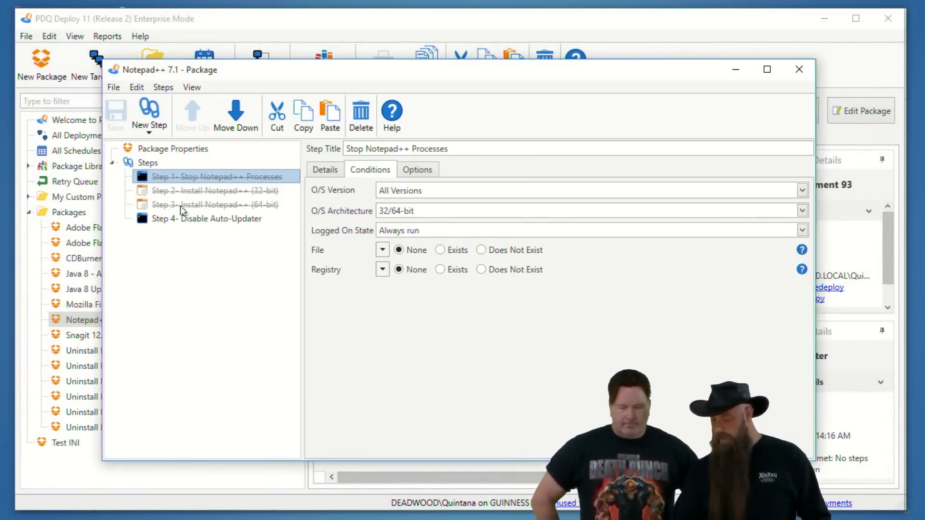
left_click(180, 207)
right_click(181, 207)
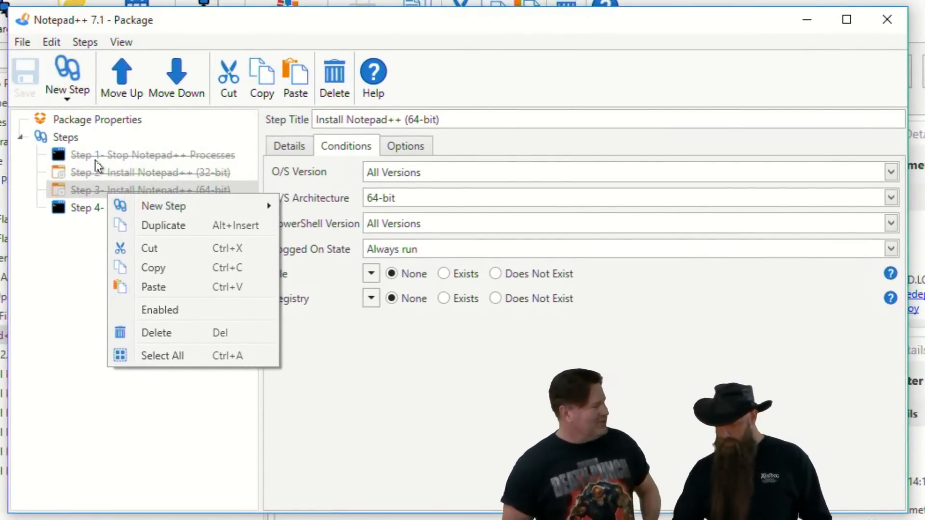
left_click(172, 181, "shift")
right_click(100, 181)
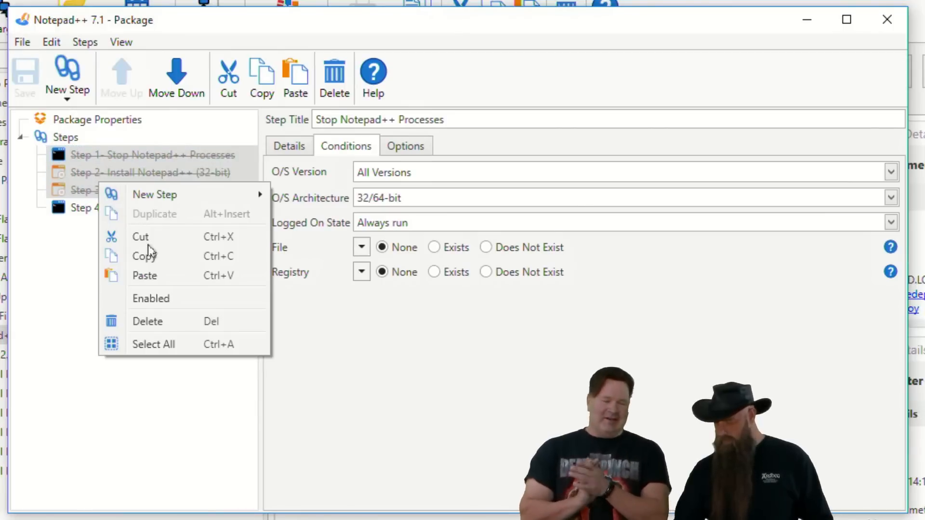
left_click(155, 301)
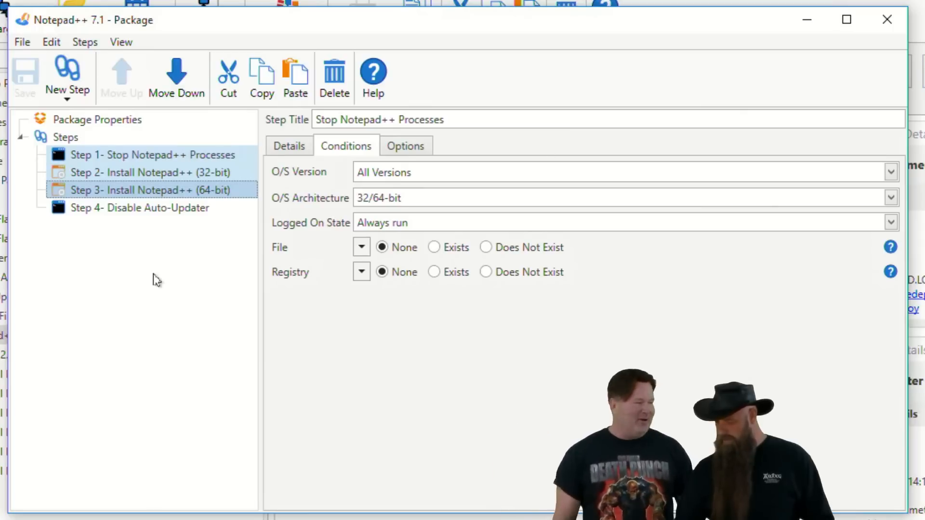
left_click(174, 273)
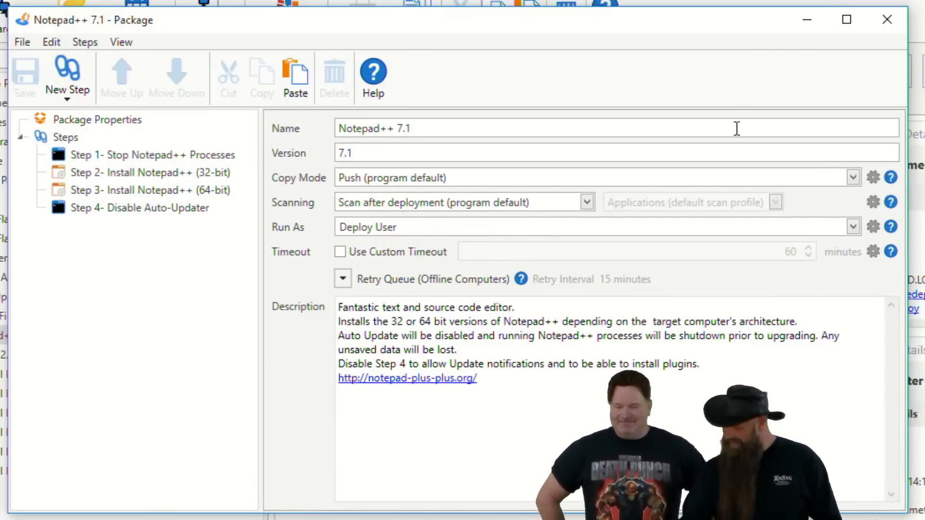
Step: Examine which file attributes Step 4's expanded file condition can test, and close the package
left_click(185, 212)
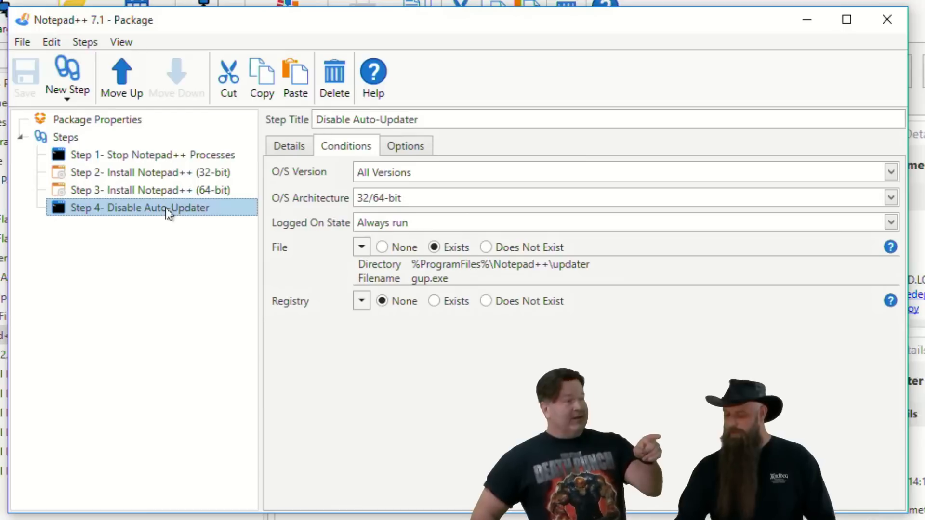
left_click(362, 248)
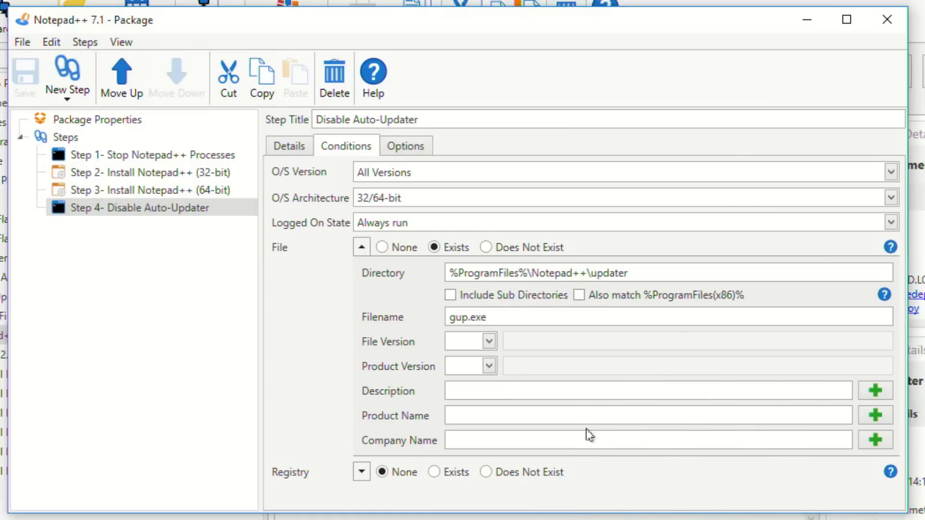
left_click(885, 19)
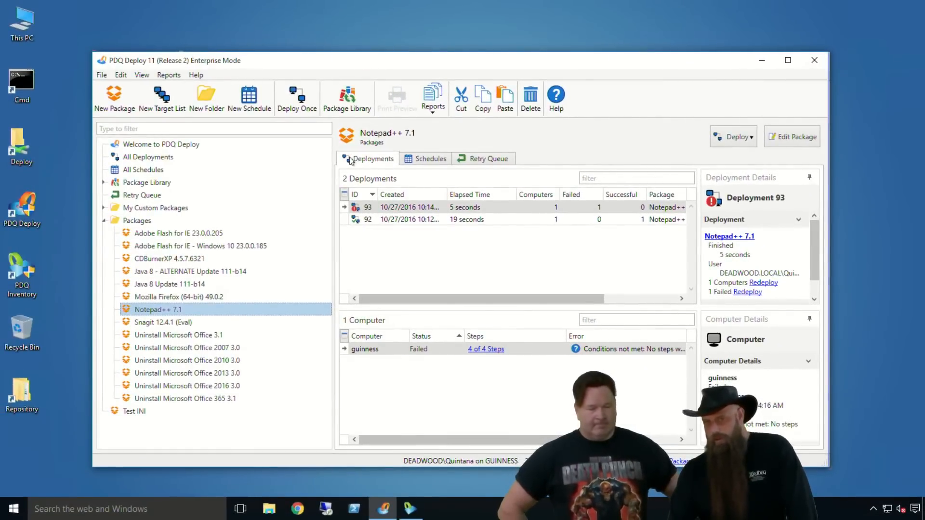
Step: Open the Test INI package, examine the File Copy step's conditions, source file and target folder, and close the package
left_click(137, 412)
double_click(135, 411)
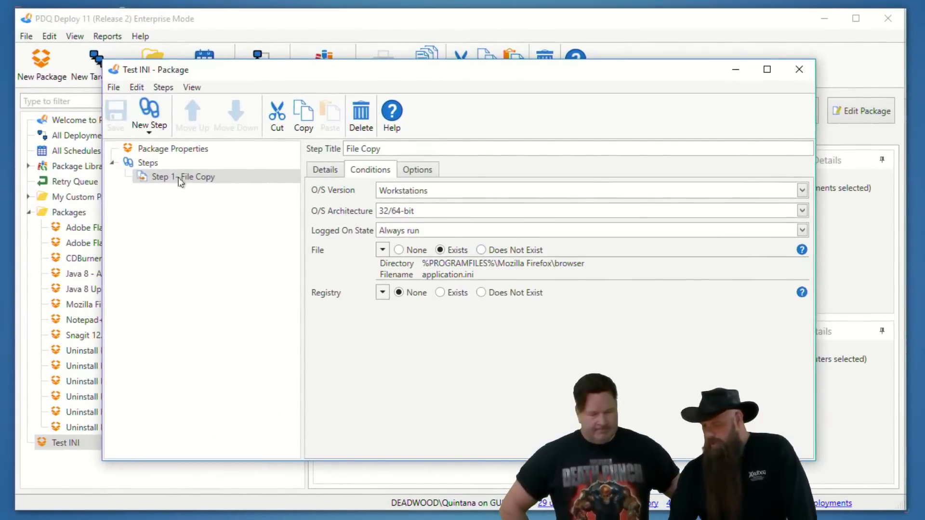
left_click(179, 179)
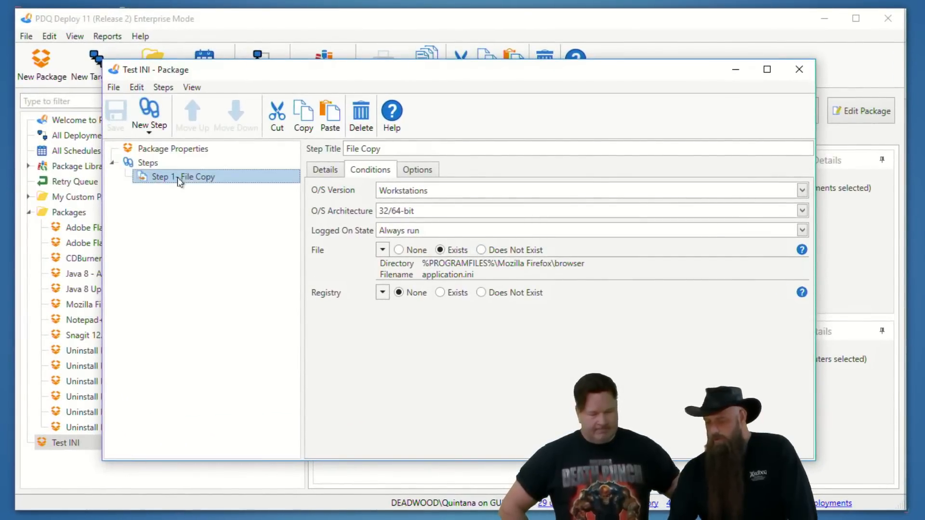
left_click(328, 171)
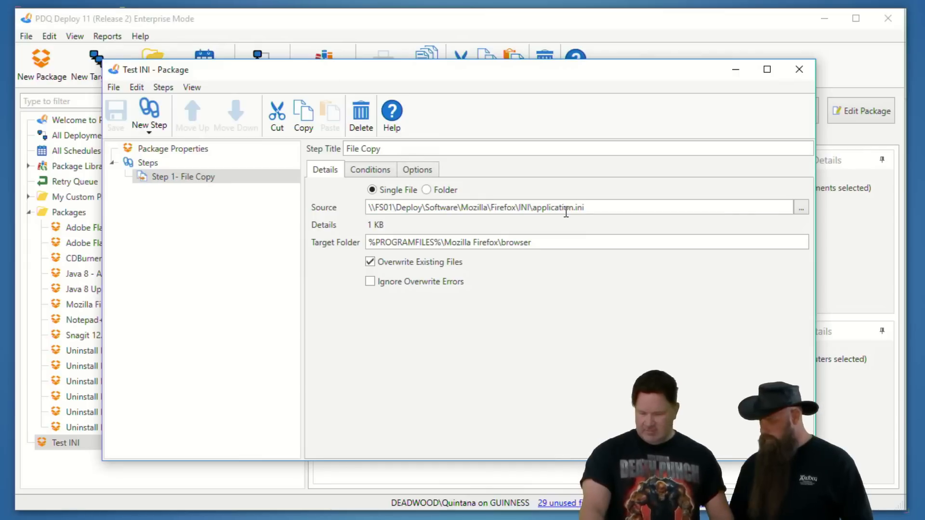
mouse_move(370, 235)
left_mouse_down()
mouse_move(564, 242)
mouse_move(343, 251)
left_mouse_up()
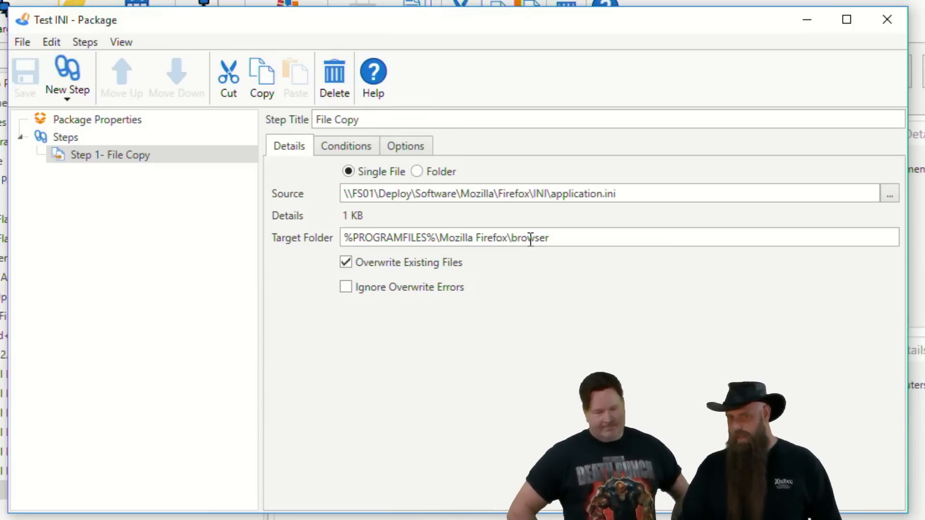
left_click(896, 24)
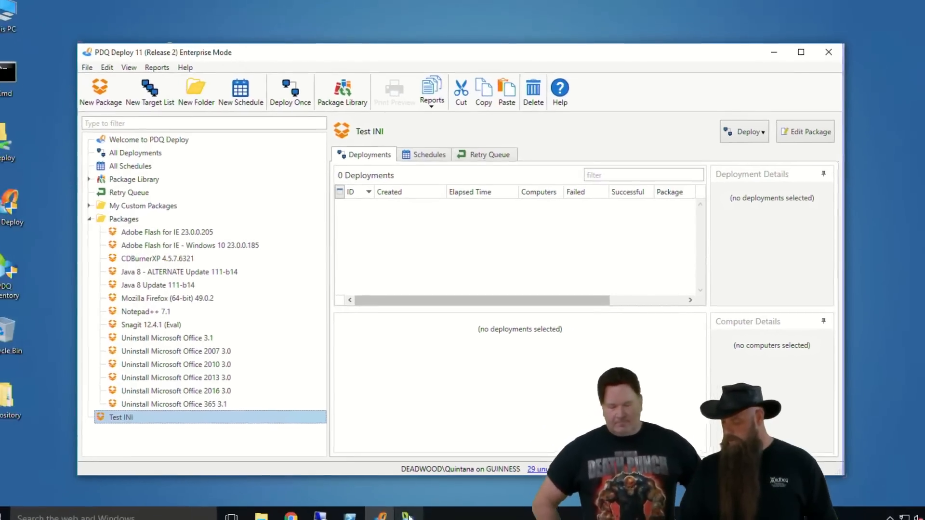
Step: Switch to PDQ Inventory and open the scan profiles in its preferences
left_click(410, 508)
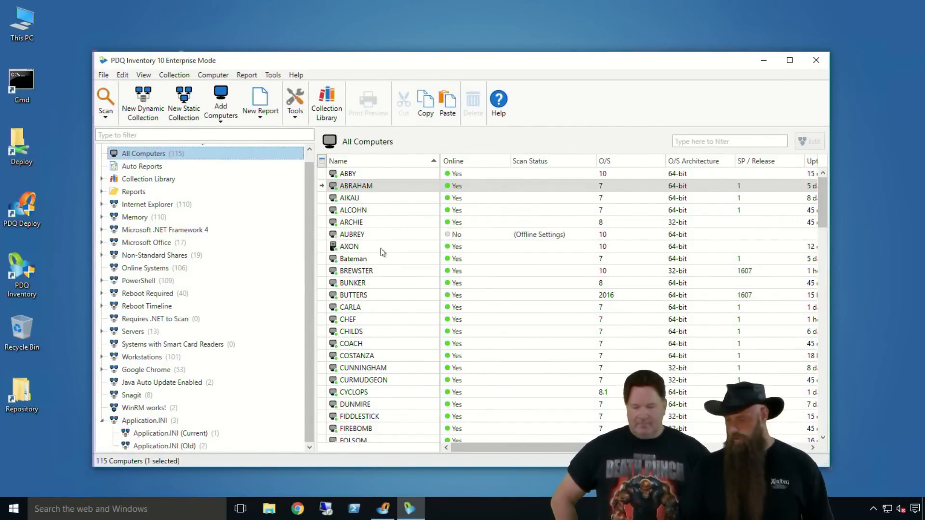
left_click_drag(343, 55, 339, 53)
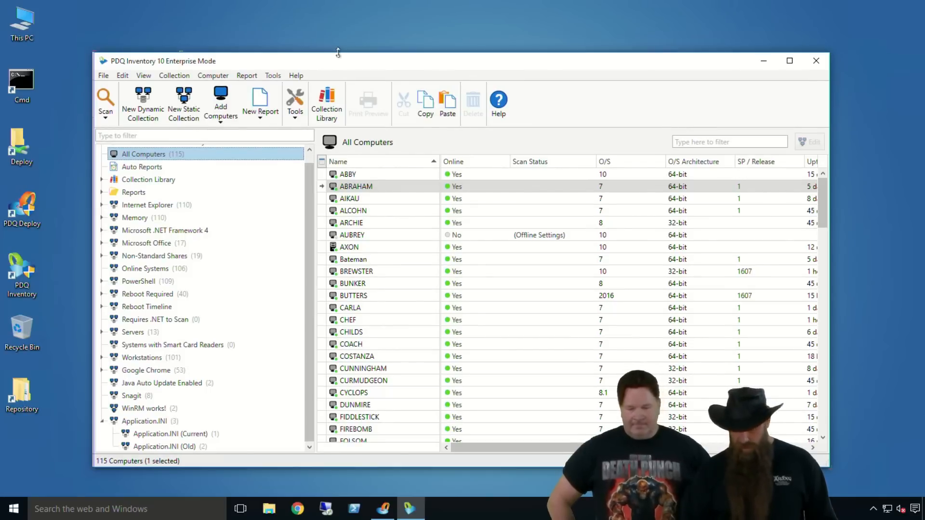
key("ctrl+comma")
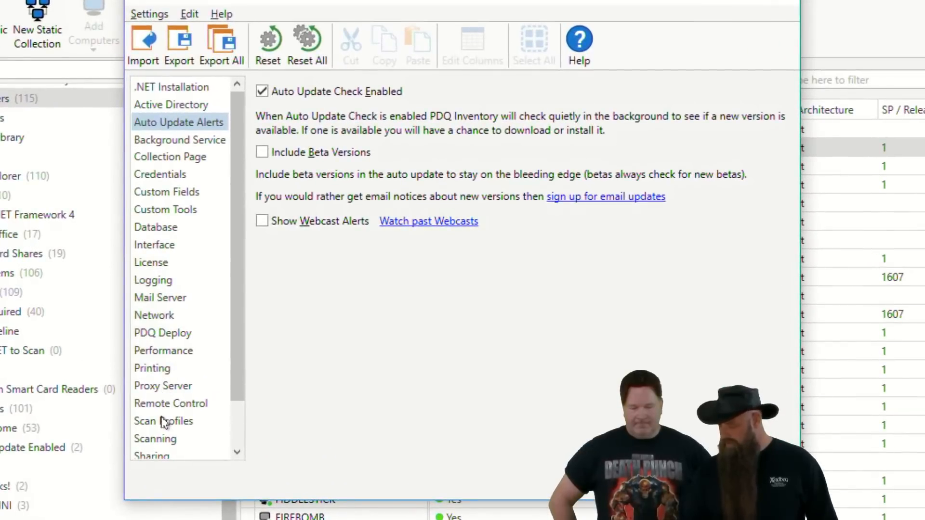
left_click(267, 366)
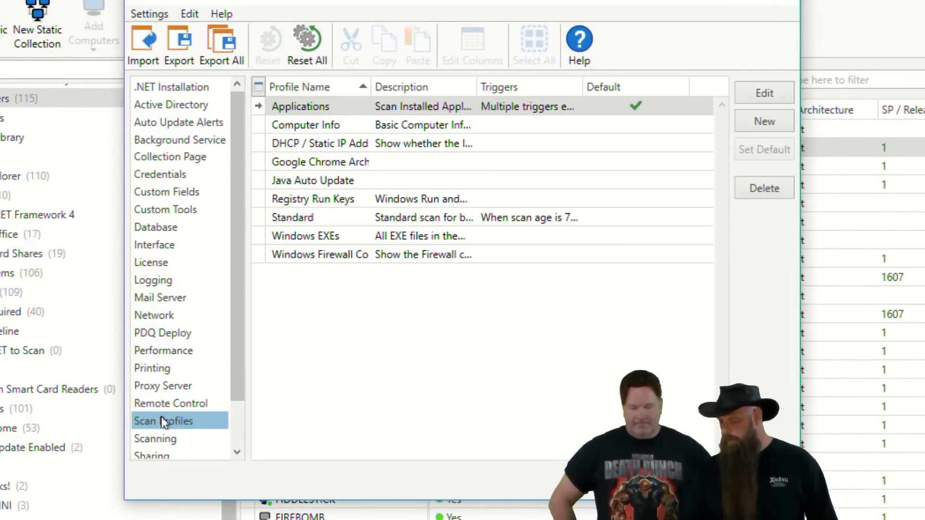
Step: Examine the Files scanner's include patterns in the Applications scan profile, and close the profile and the preferences
double_click(335, 110)
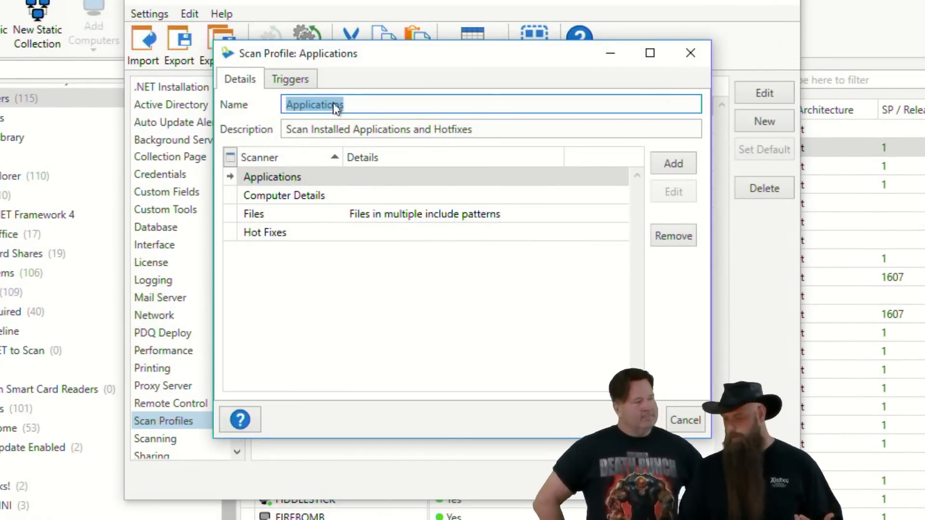
left_click(283, 219)
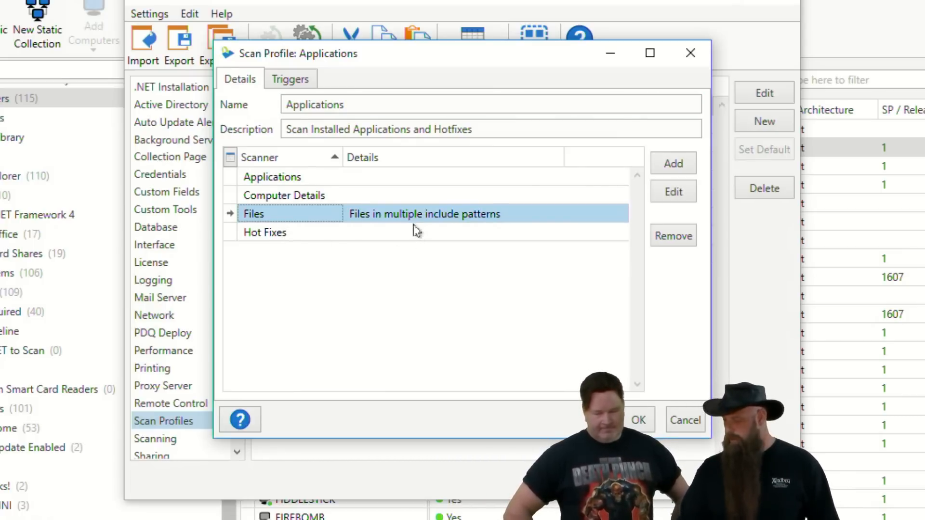
left_click(674, 162)
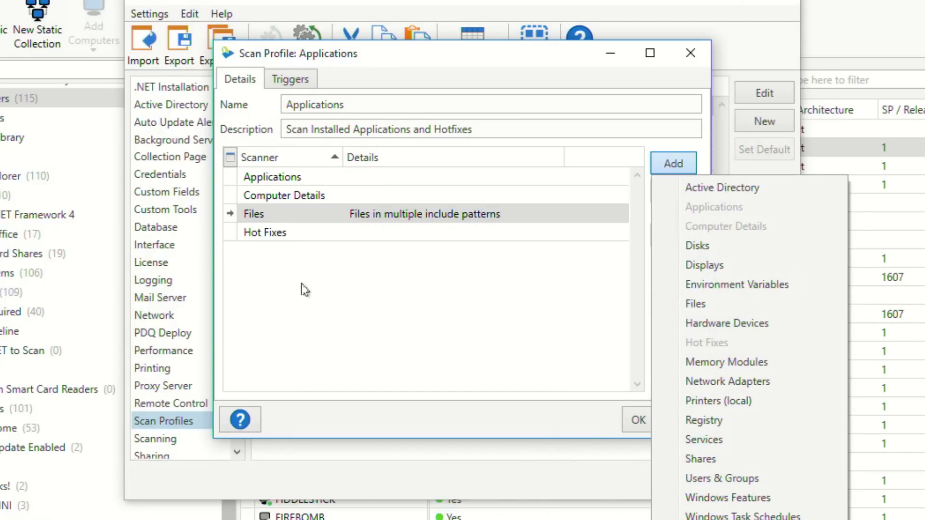
left_click(276, 219)
double_click(276, 218)
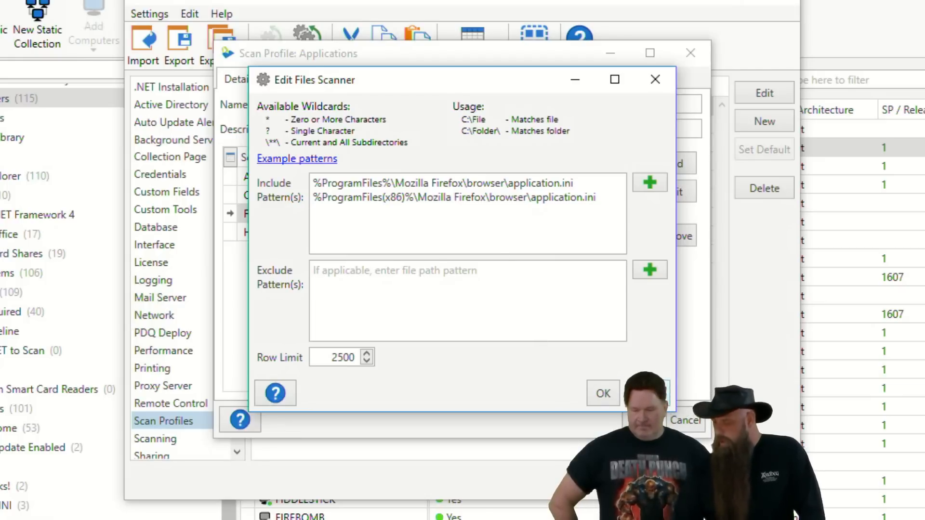
left_click(603, 394)
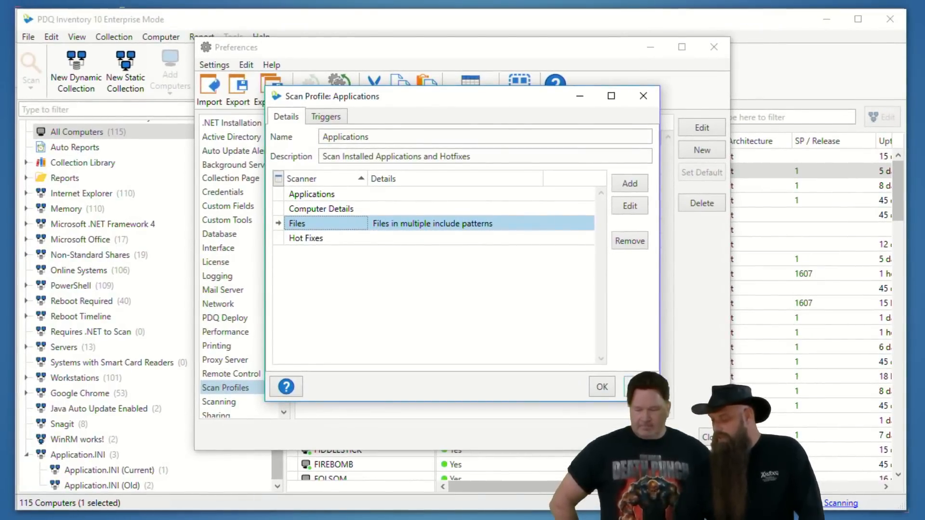
left_click(602, 390)
left_click(711, 437)
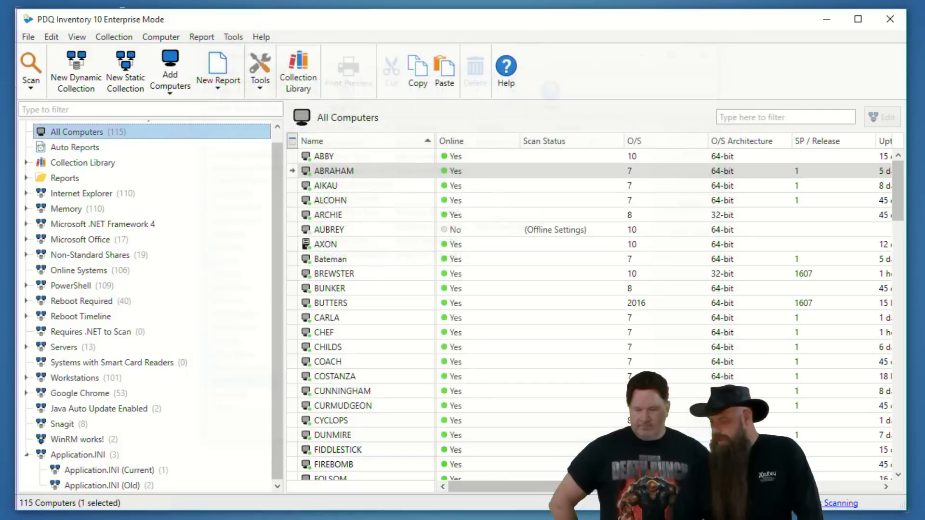
Step: Examine the Application.INI collection's filters and the computers in it and in its Current and Old sub-collections
scroll(131, 460, "down", 1)
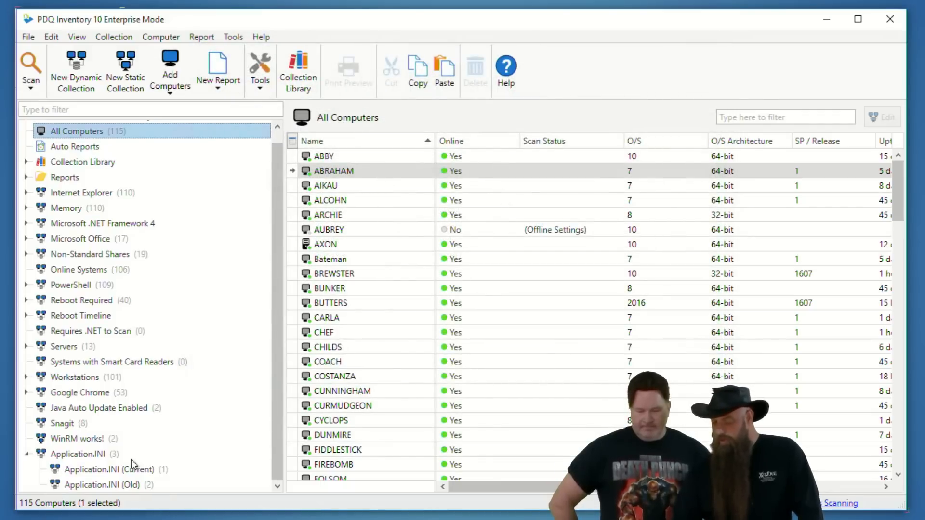
left_click(94, 457)
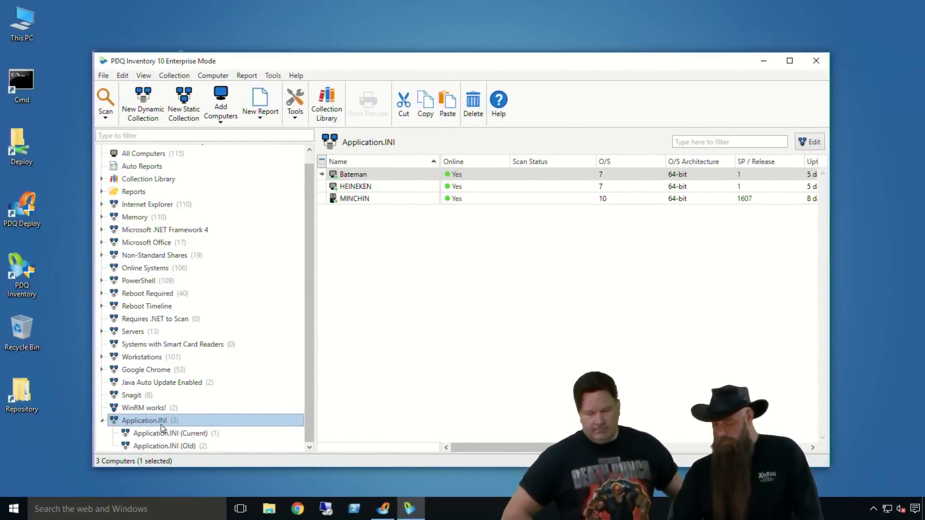
double_click(161, 423)
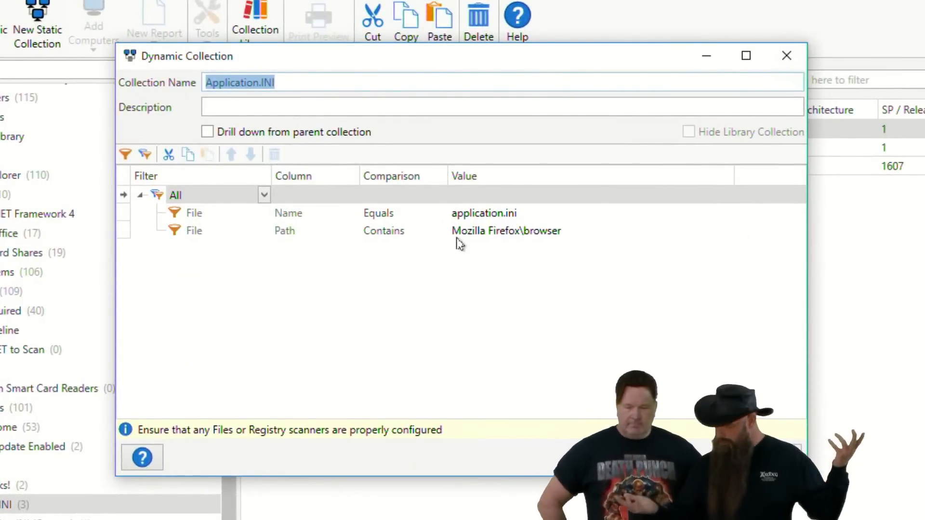
left_click(773, 457)
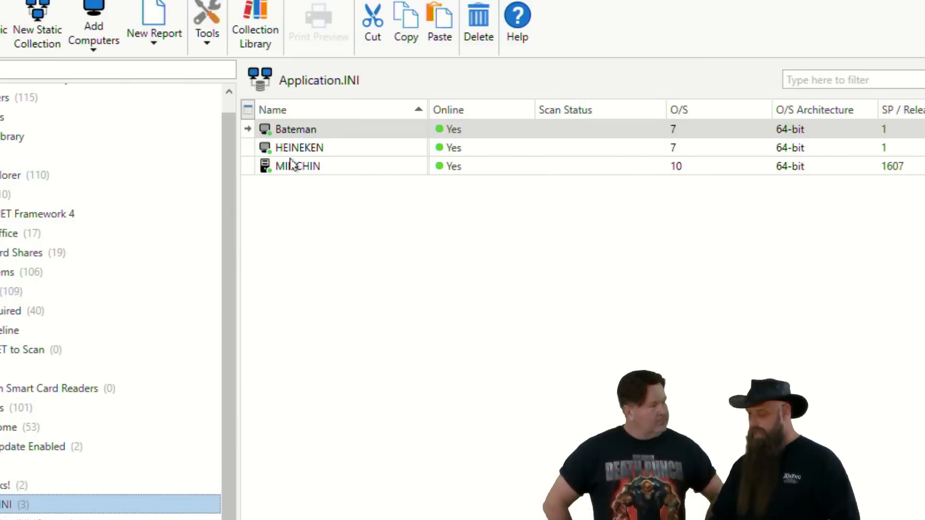
left_click(39, 519)
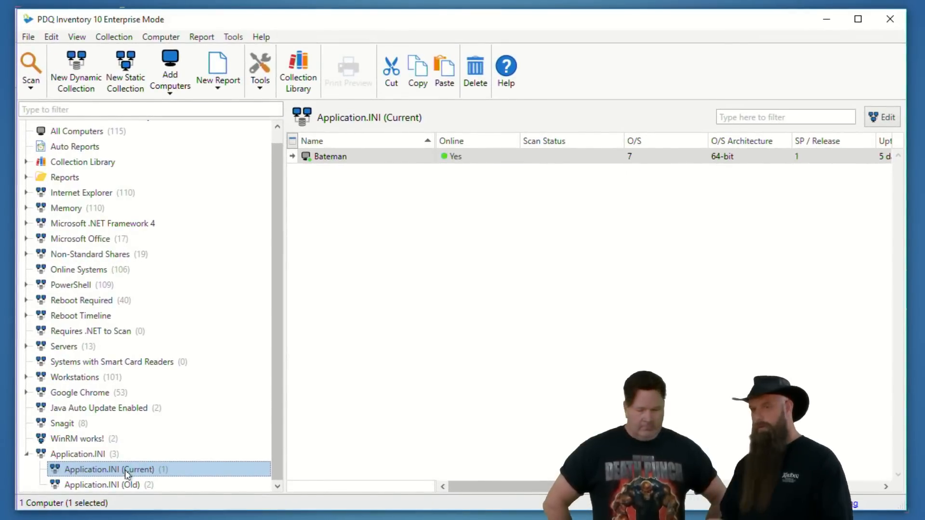
left_click(111, 485)
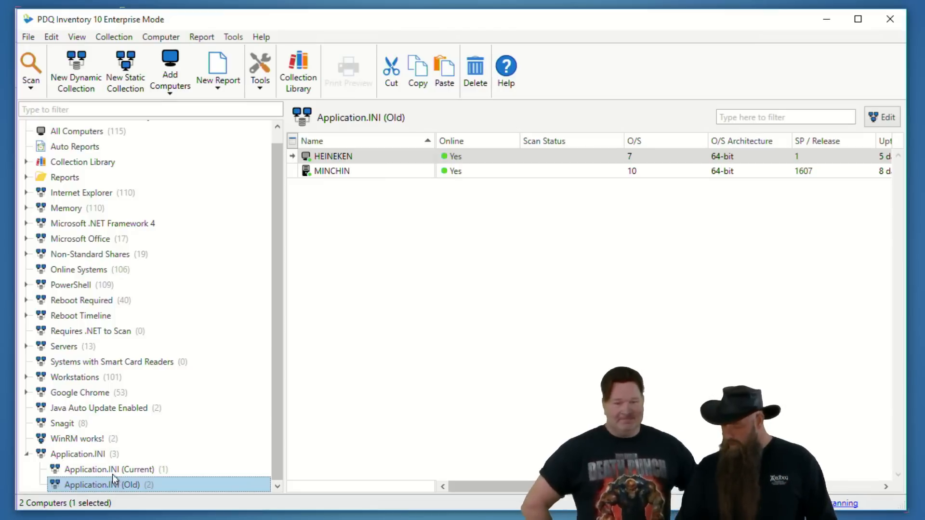
Step: Create a report from the Application.INI collection and check the filters it carries over
left_click(101, 455)
right_click(101, 455)
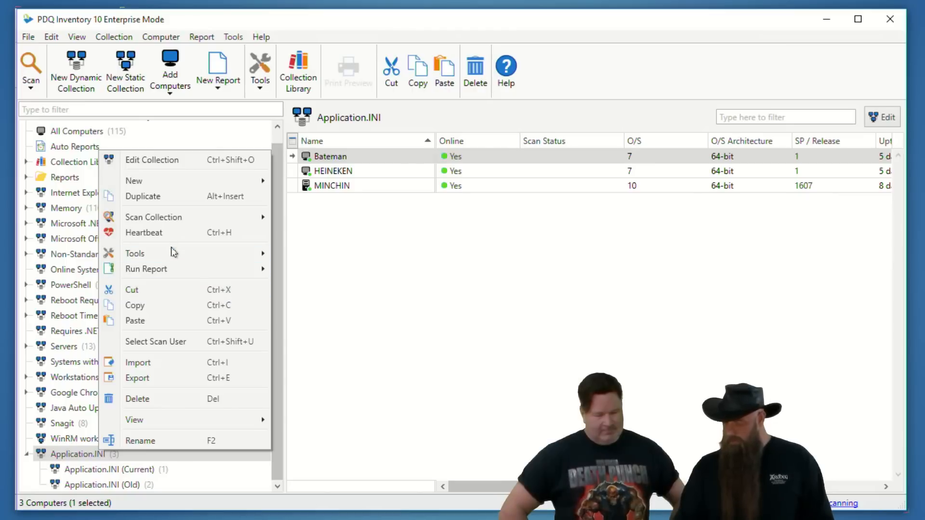
mouse_move(189, 181)
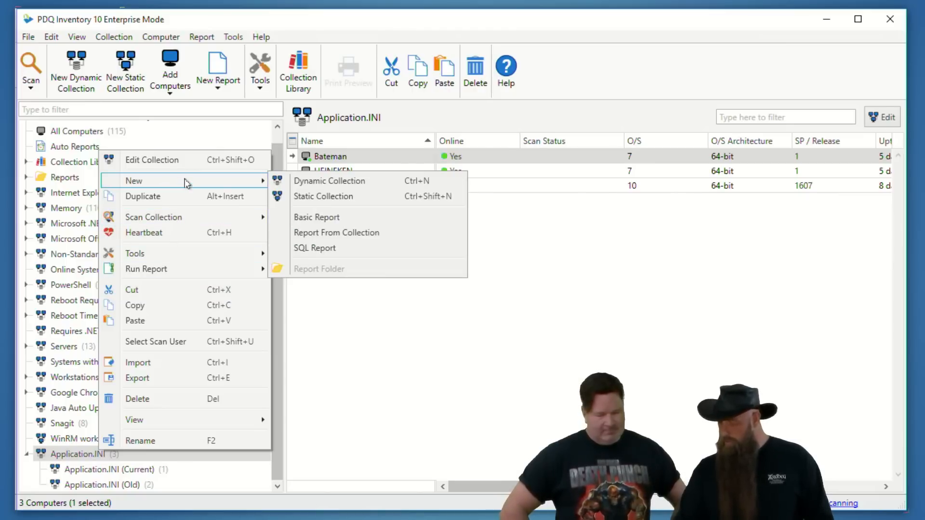
left_click(338, 233)
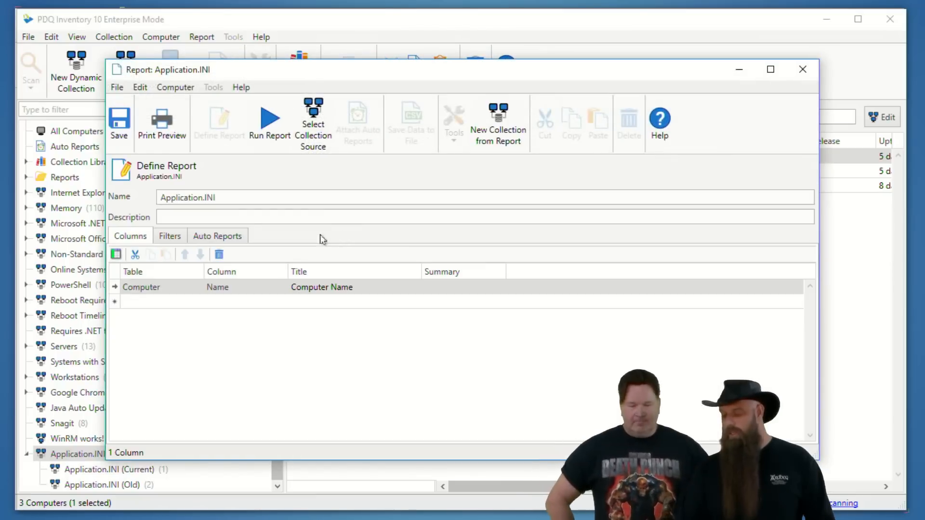
left_click(175, 236)
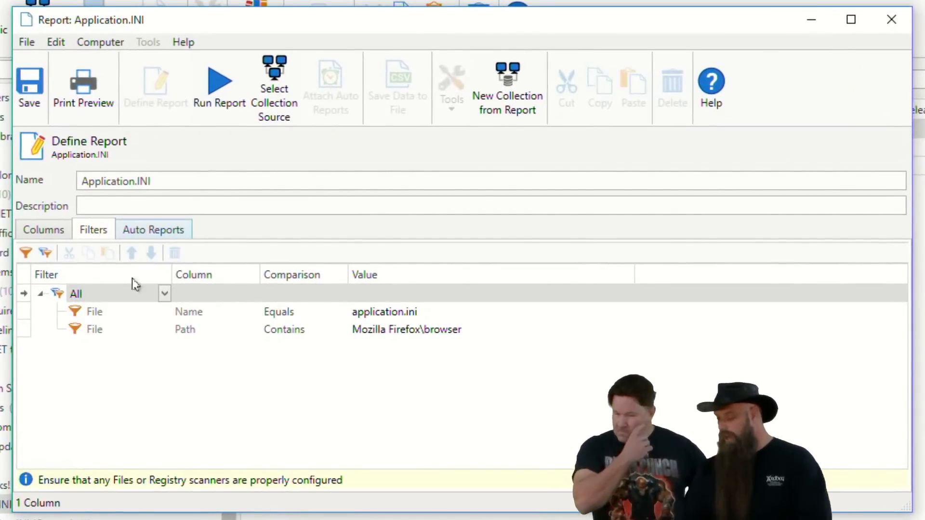
Step: Add the File table's Path and Name columns to the Application.INI report
left_click(38, 227)
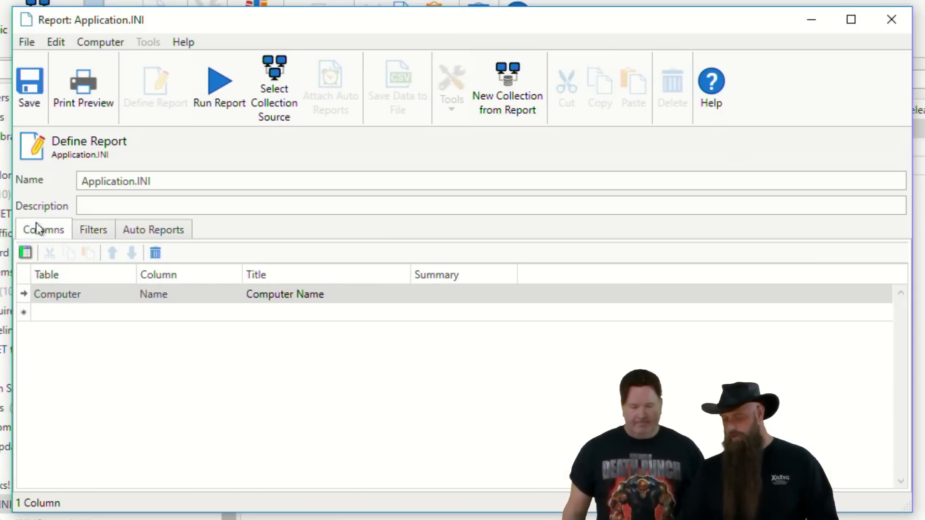
left_click(27, 261)
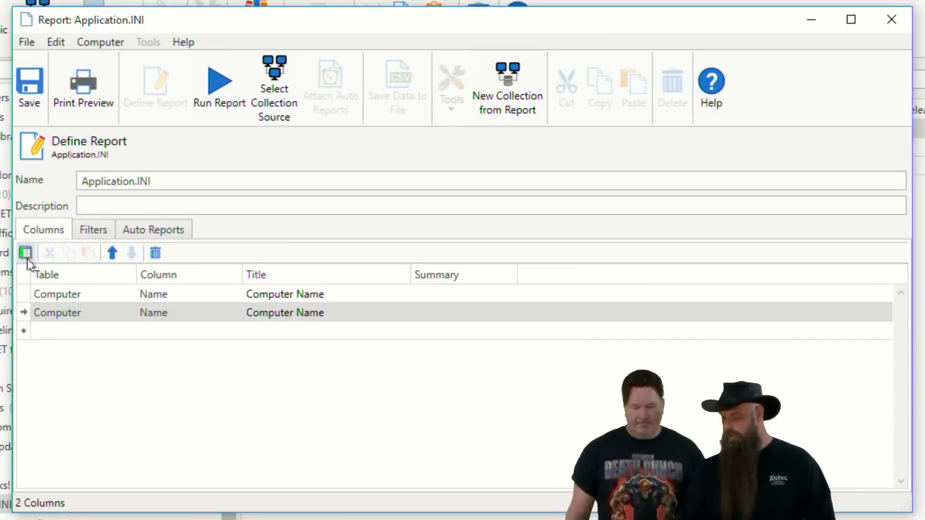
left_click(128, 314)
left_click(50, 438)
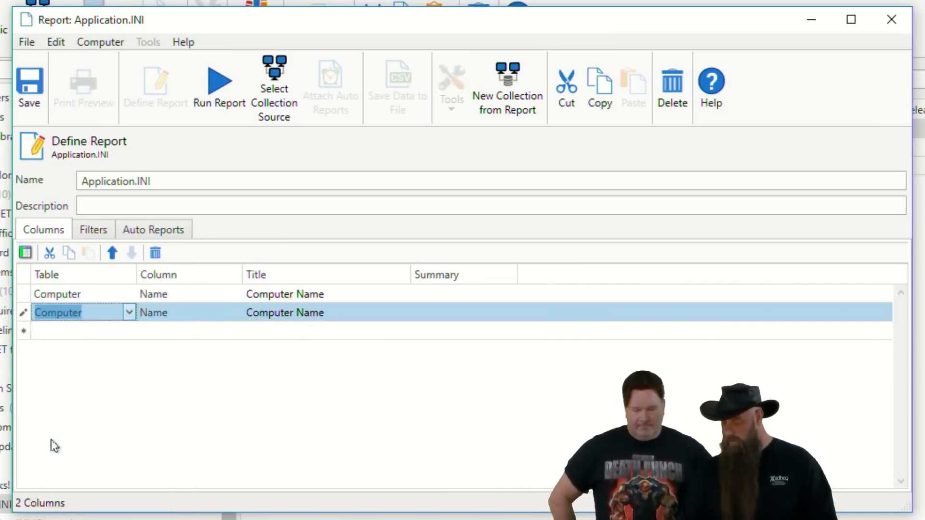
left_click(235, 314)
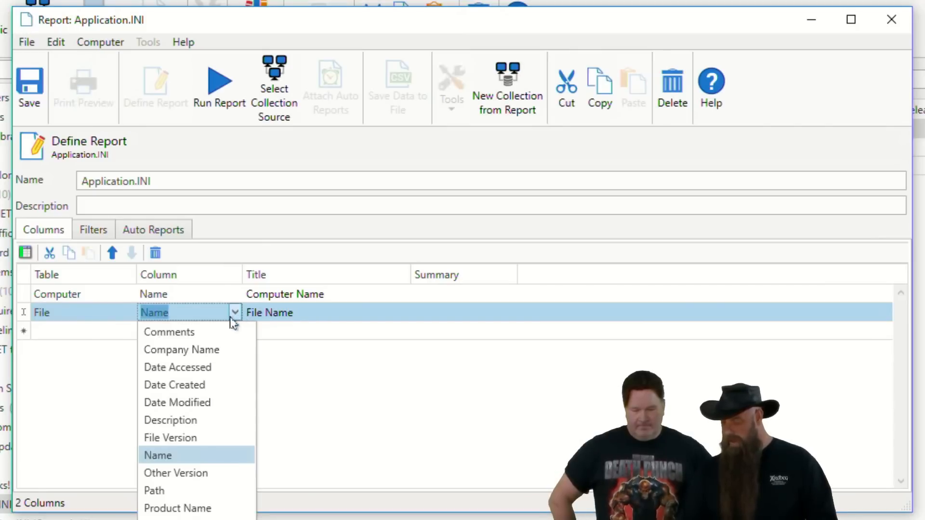
left_click(159, 491)
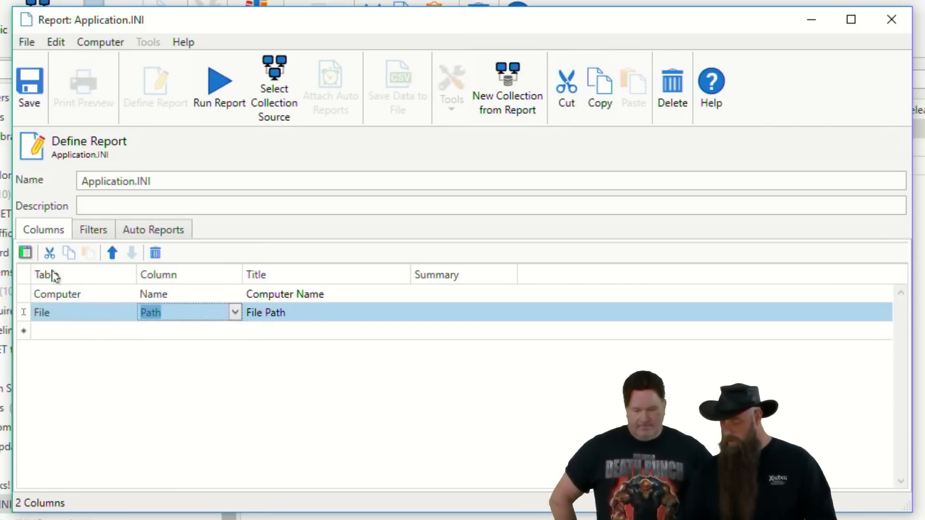
left_click(27, 252)
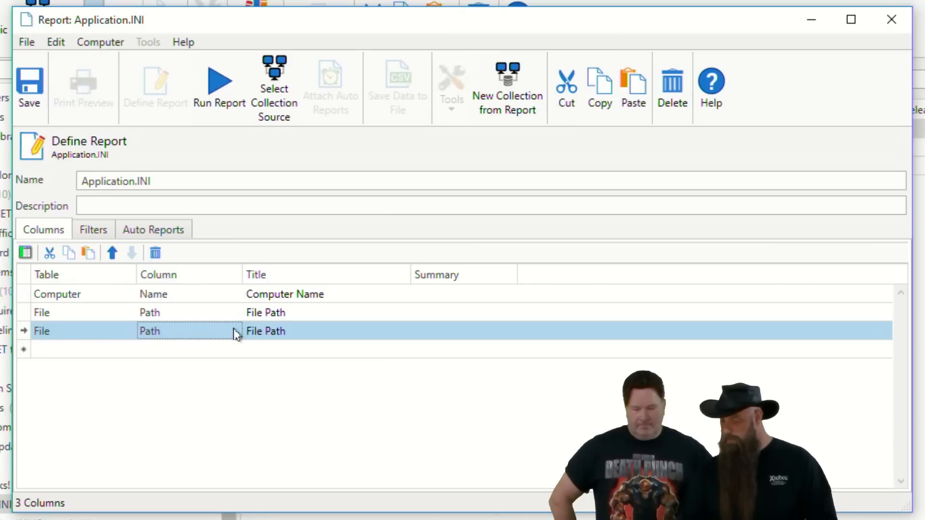
left_click(235, 330)
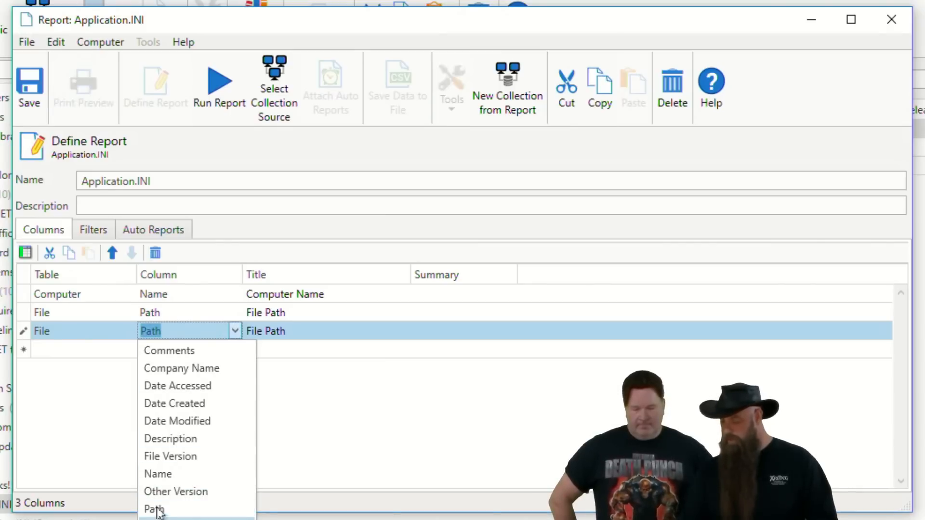
left_click(166, 475)
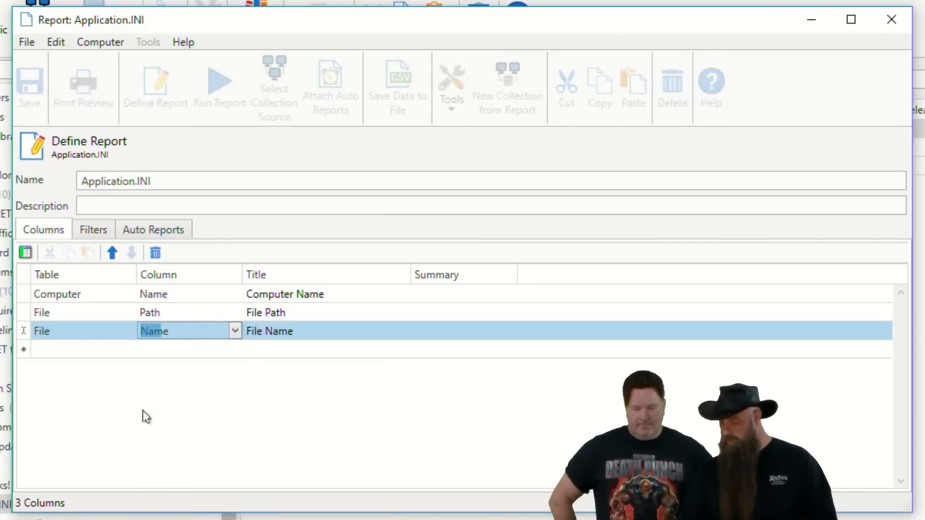
Step: Add the File table's Date Accessed, Date Created and Date Modified columns to the report
left_click(25, 252)
left_click(241, 351)
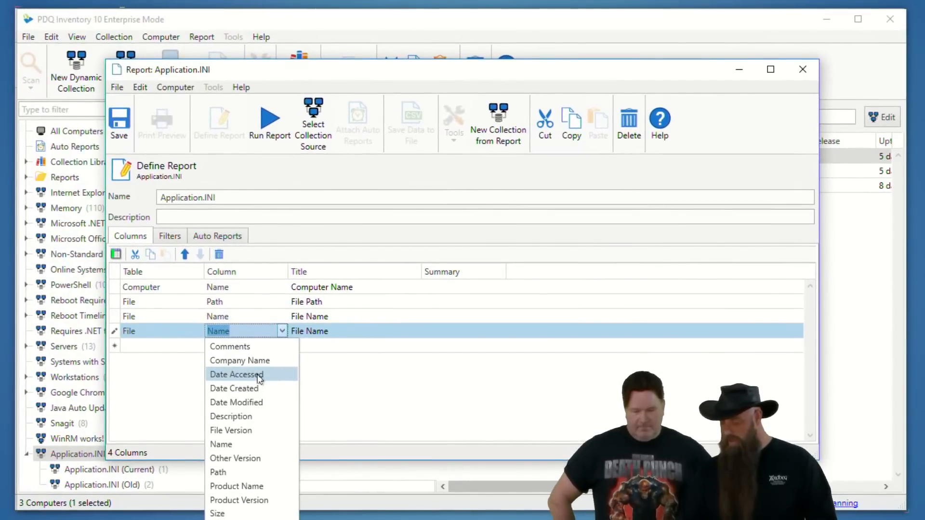
left_click(261, 374)
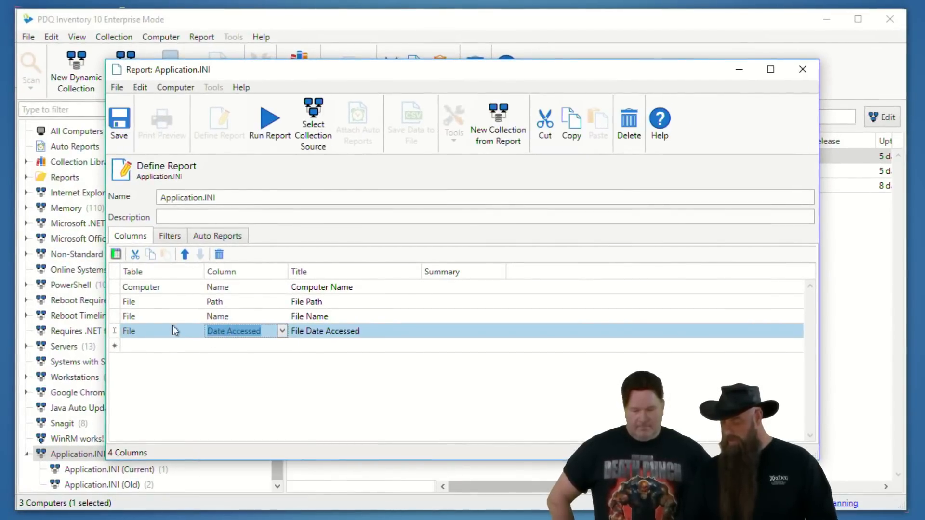
left_click(116, 254)
left_click(278, 347)
left_click(254, 404)
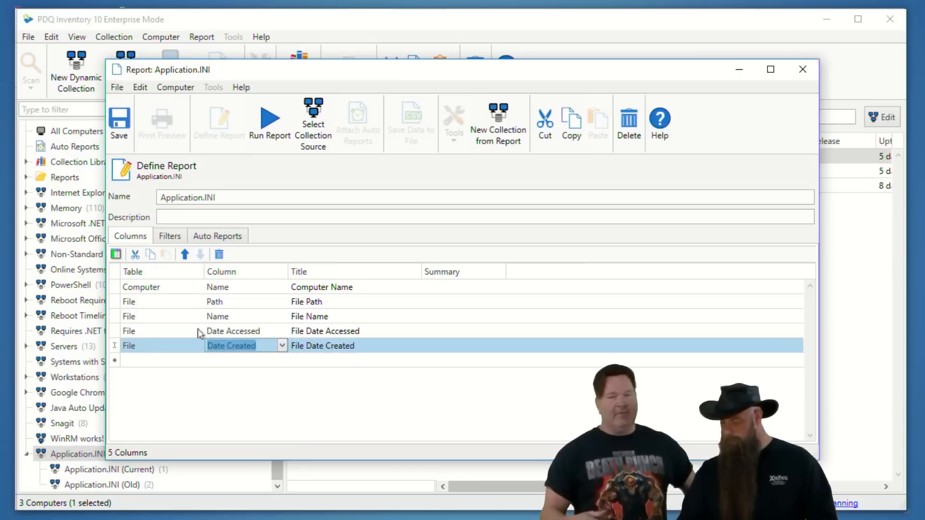
left_click(115, 254)
left_click(283, 361)
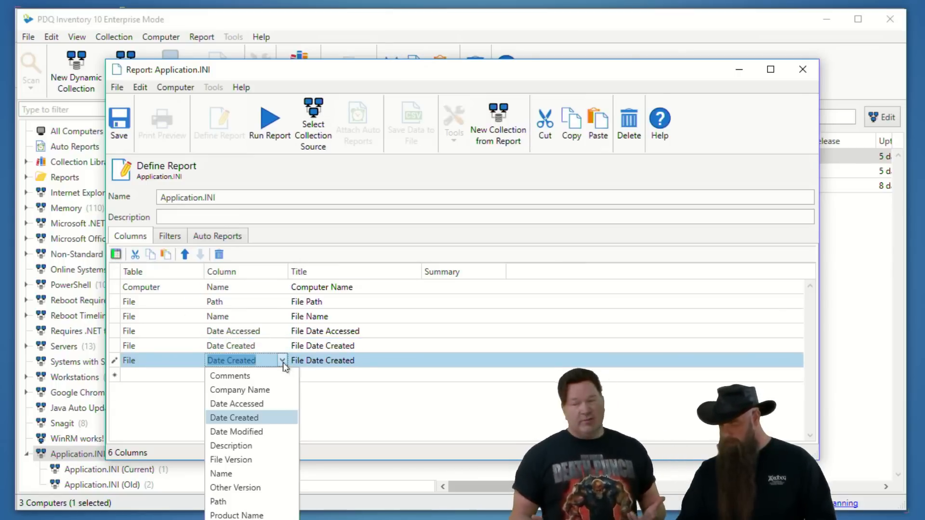
left_click(260, 432)
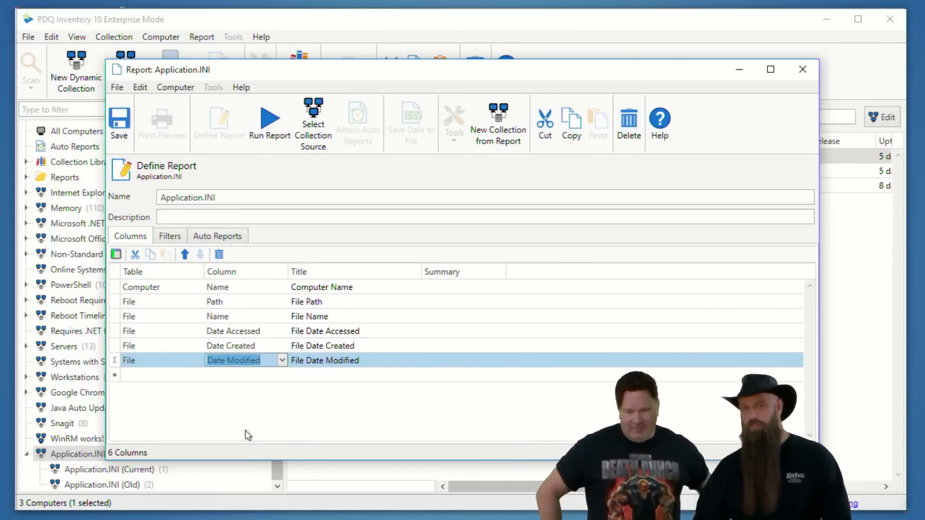
Step: Save and run the Application.INI report, widen File Date Modified to read the full timestamps, and close the report
left_click(119, 123)
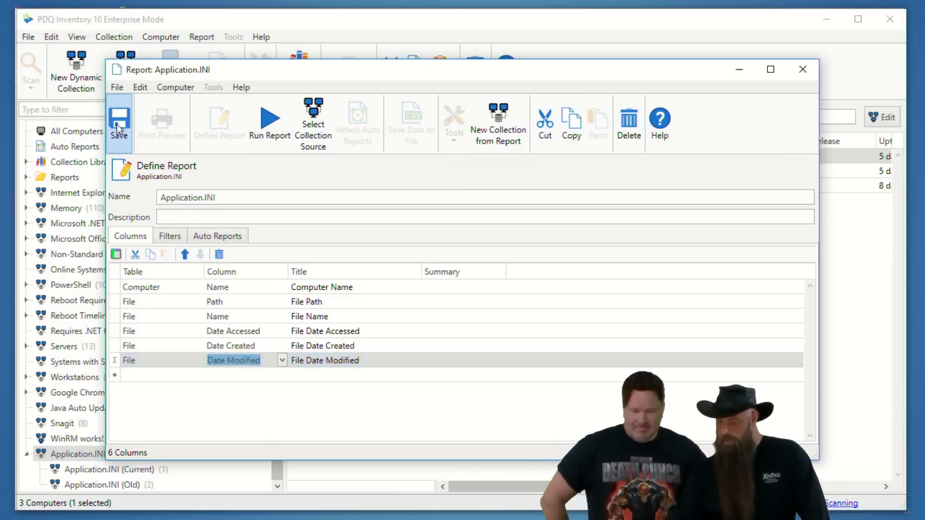
left_click(269, 126)
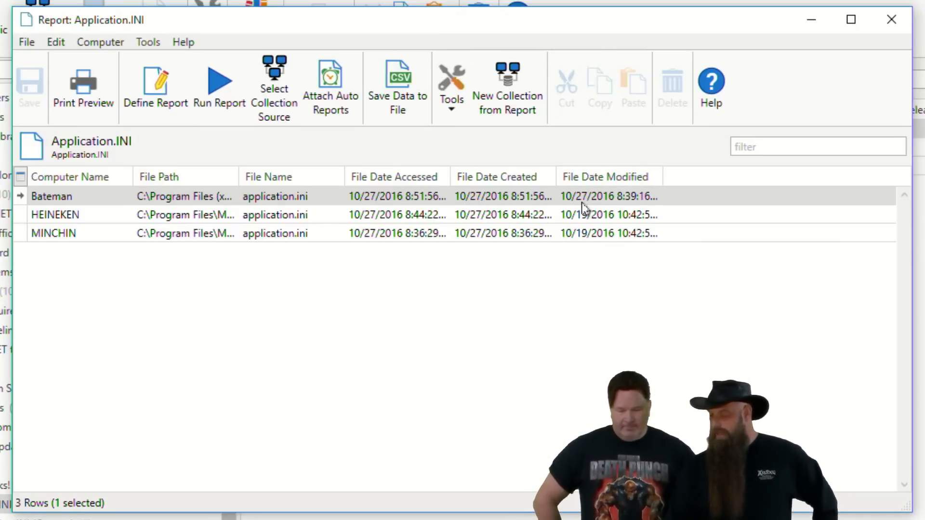
left_click_drag(663, 174, 697, 171)
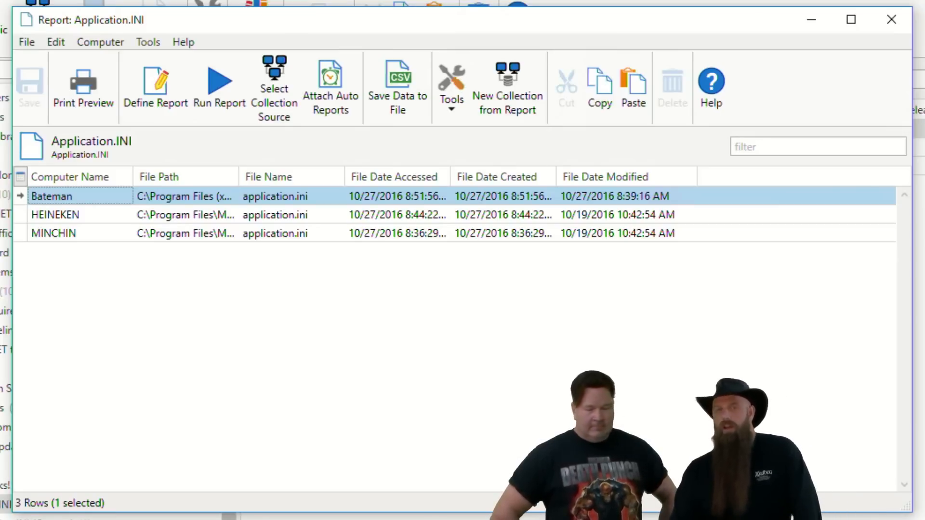
left_click(891, 19)
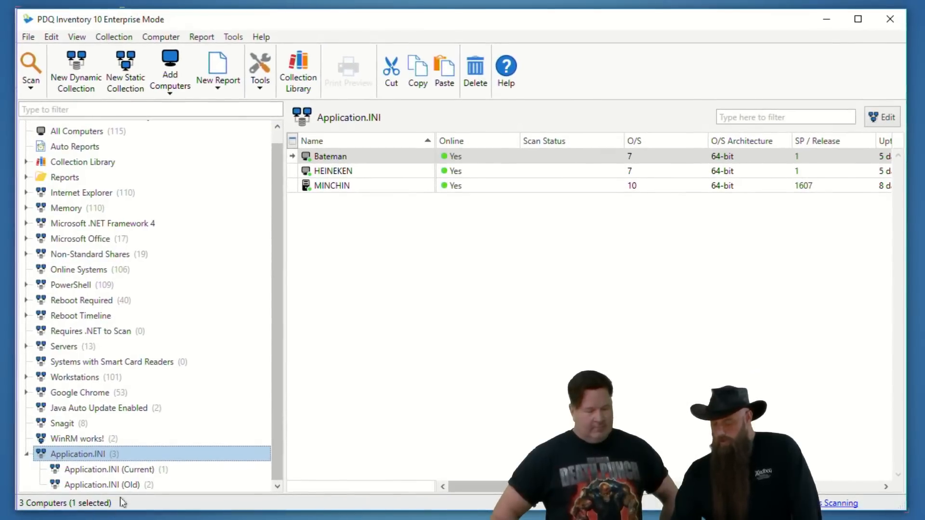
Step: Review the Date Modified filters of the Application.INI (Old) and Application.INI (Current) collections, closing each without changes
left_click(126, 484)
double_click(125, 482)
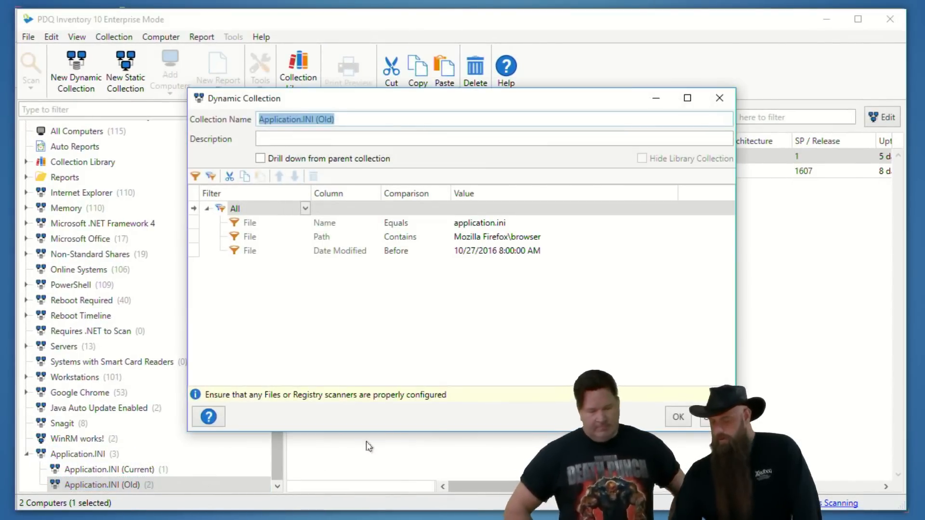
left_click(328, 251)
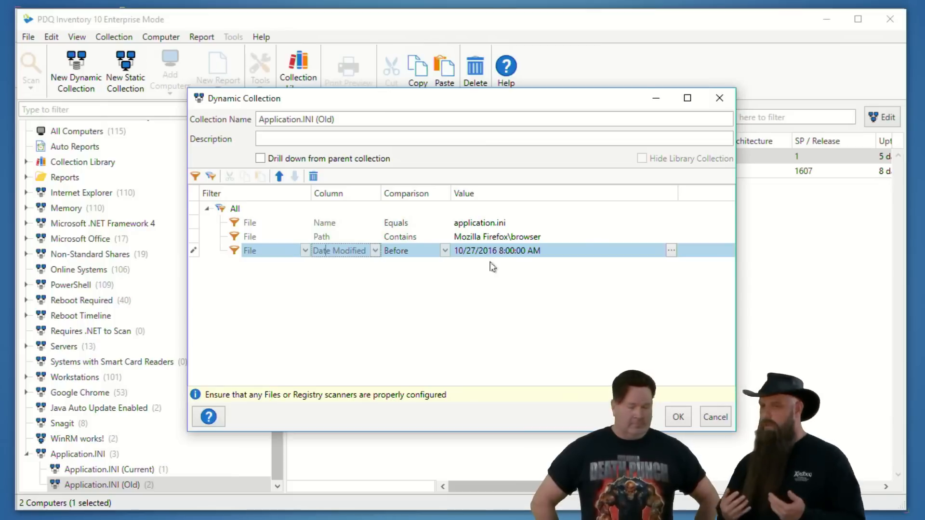
left_click(710, 424)
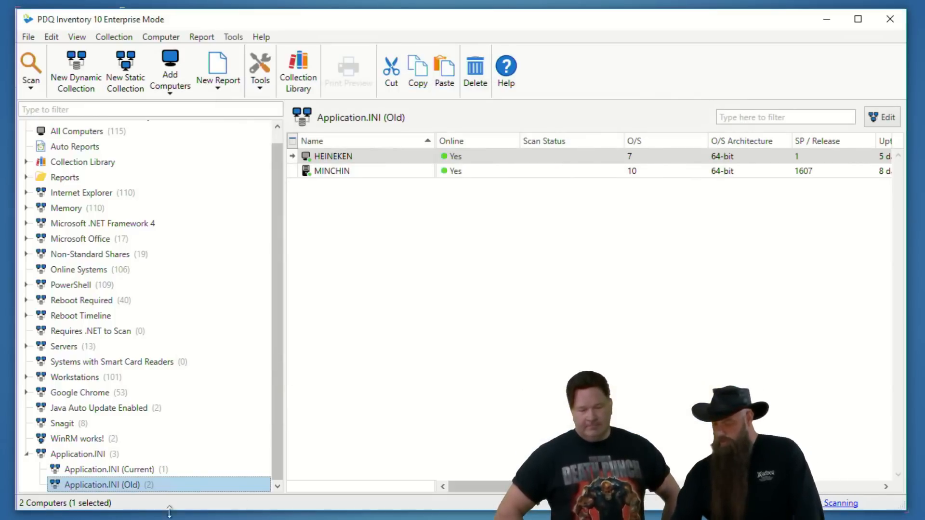
left_click(144, 468)
double_click(143, 467)
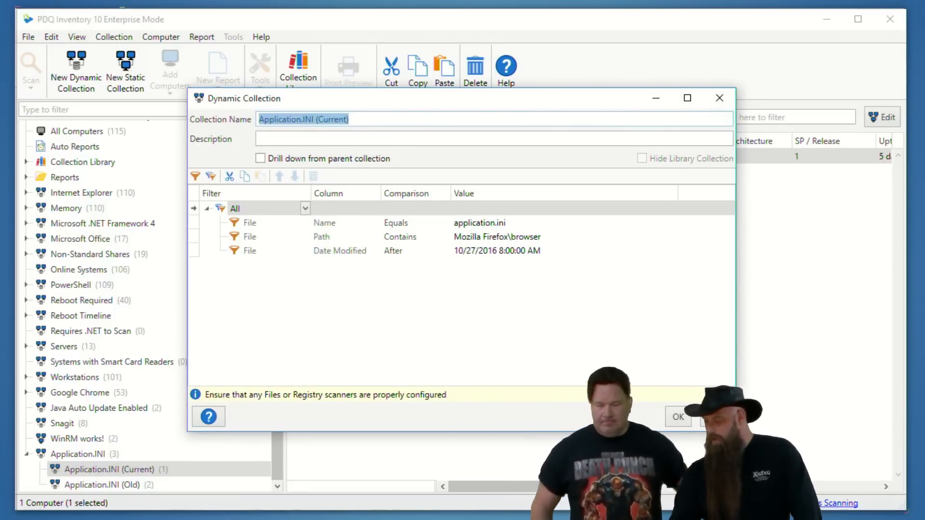
left_click(716, 416)
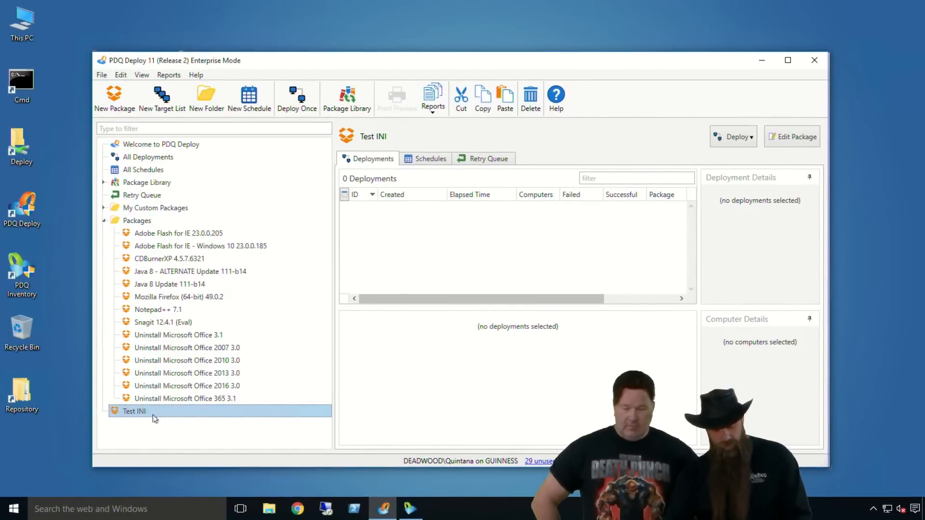
Step: In PDQ Deploy, examine the Application.INI (Old) collection as PDQ Inventory targets for a one-time Test INI deployment, then cancel the deployment
key("ctrl+d")
left_click(405, 152)
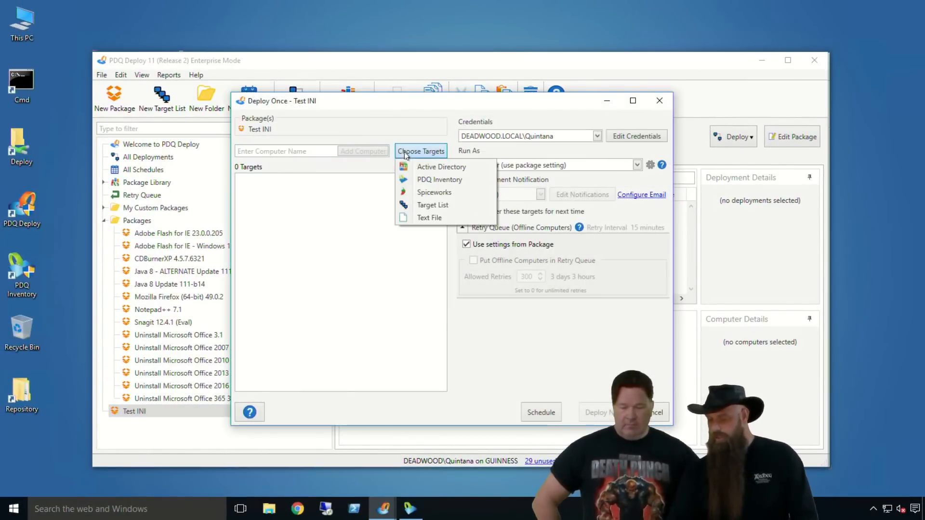
left_click(400, 179)
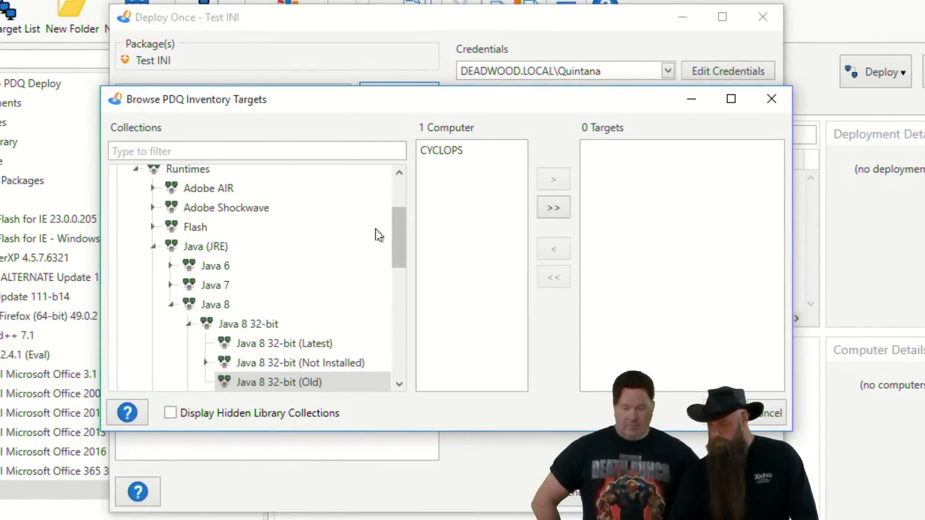
left_click_drag(395, 215, 392, 366)
left_click(127, 381)
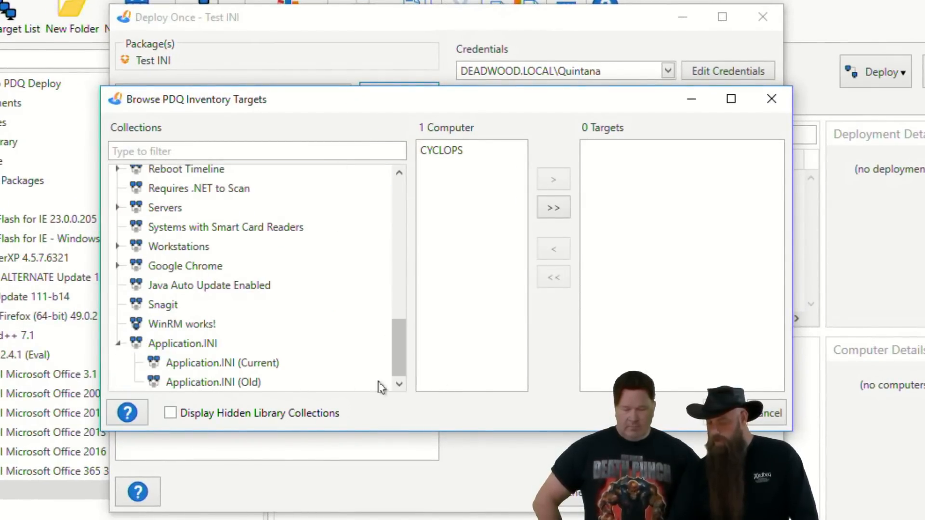
left_click(325, 382)
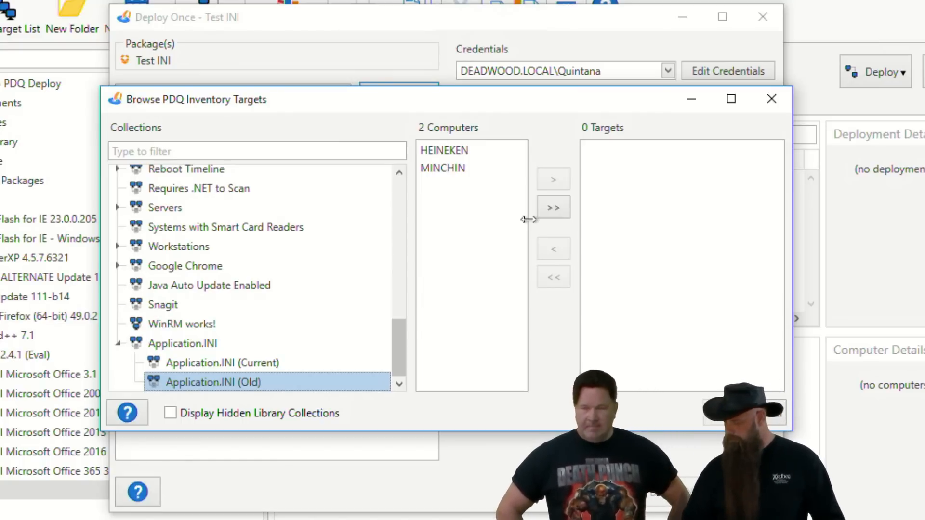
left_click(752, 416)
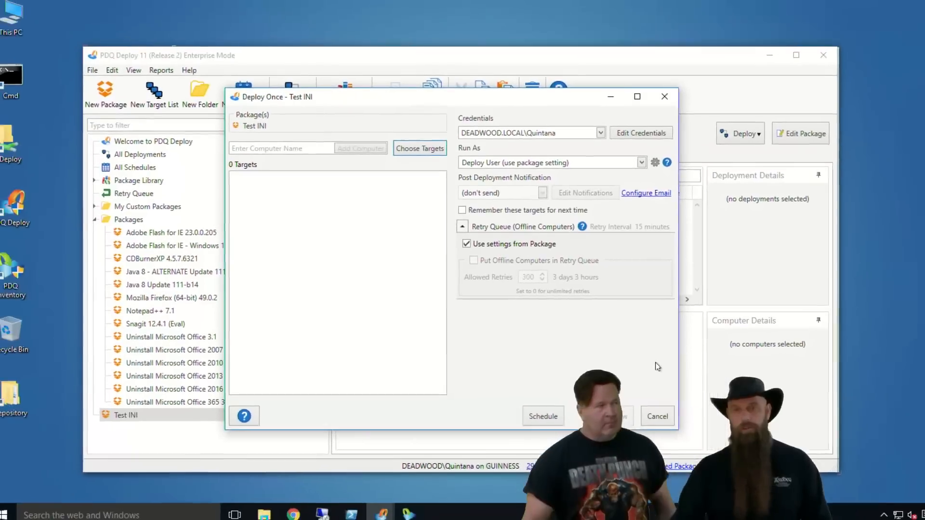
left_click(652, 414)
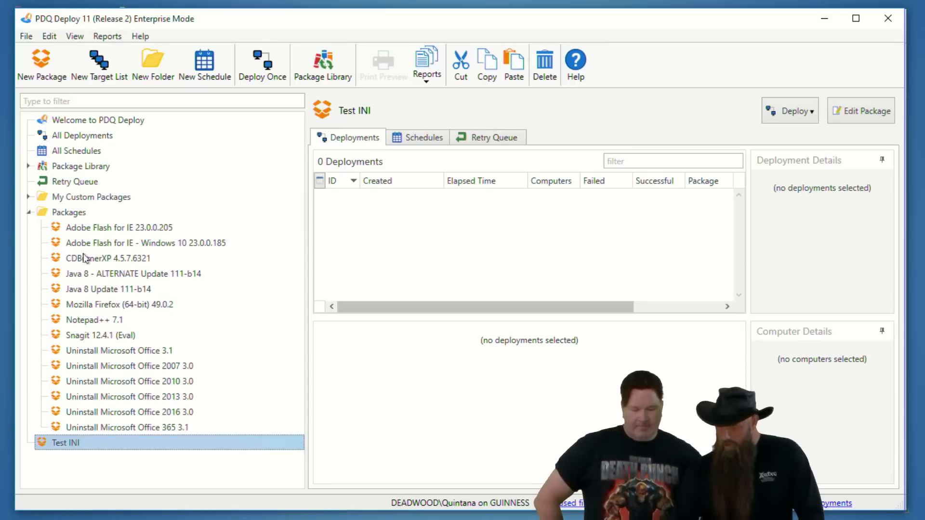
Step: Open the Adobe Flash for IE - Windows 10 package and examine the registry condition of the Rel. 1607 (32-bit) install step in full
left_click(103, 244)
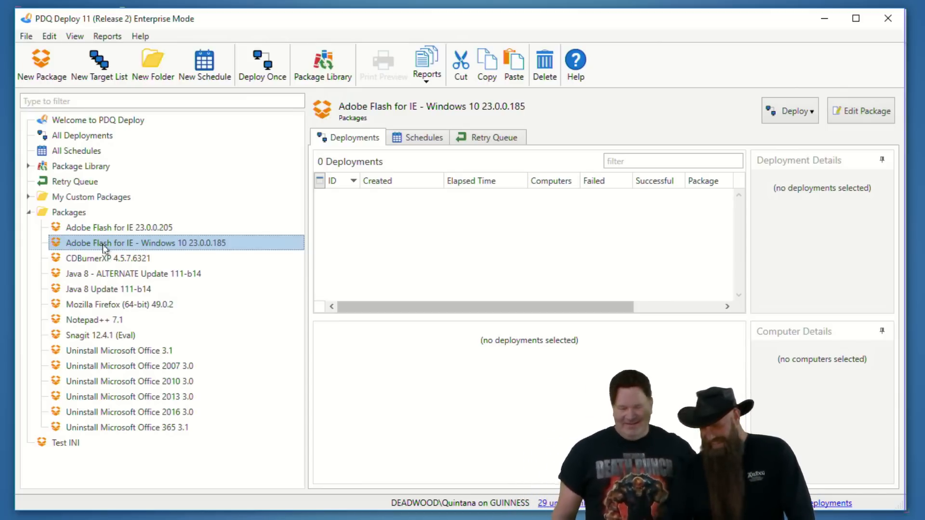
double_click(104, 244)
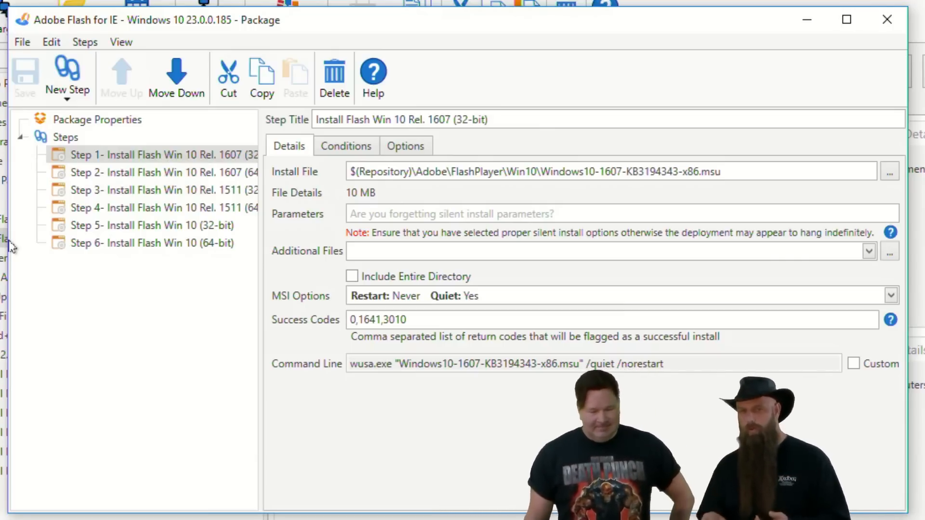
left_click(125, 242)
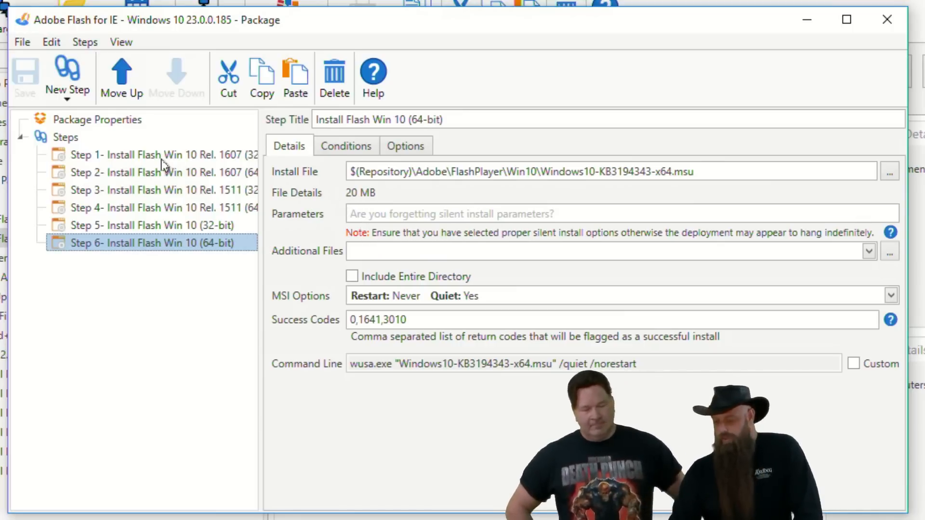
left_click(231, 155)
left_click(351, 148)
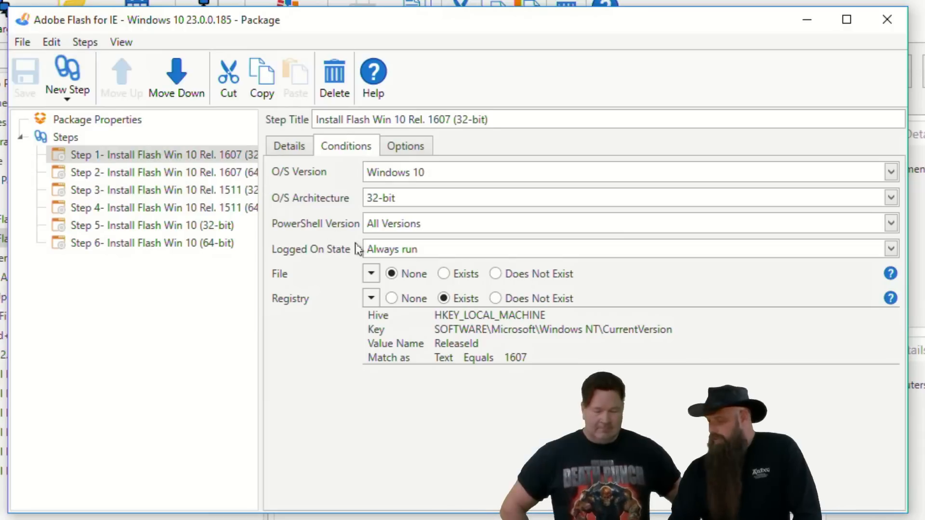
left_click(371, 299)
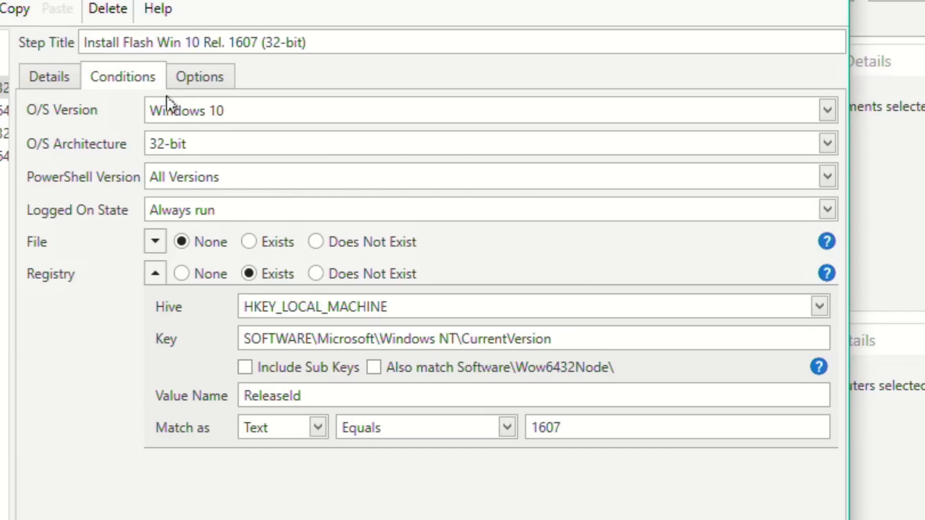
Step: Compare the conditions of the Flash package's 1607 (64-bit), 1511 and generic Windows 10 (32-bit) install steps, and close the package
left_click(275, 195)
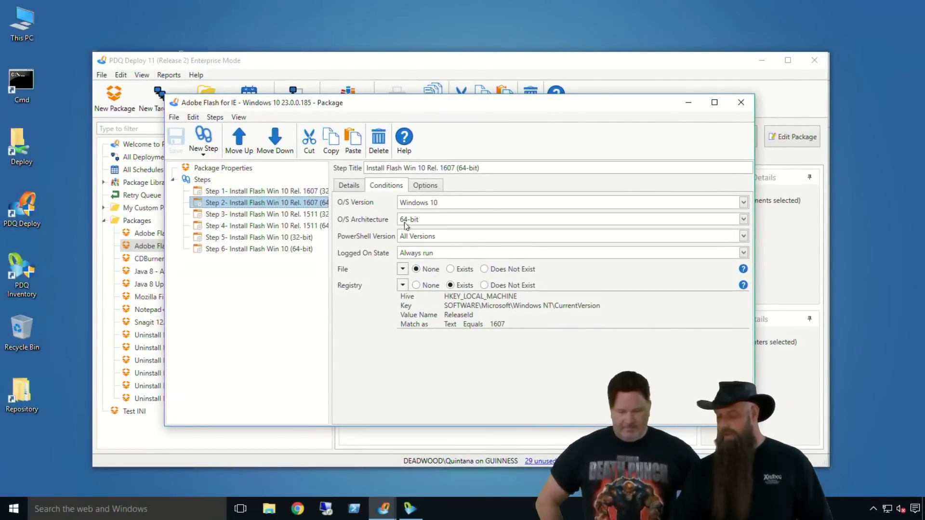
left_click(295, 214)
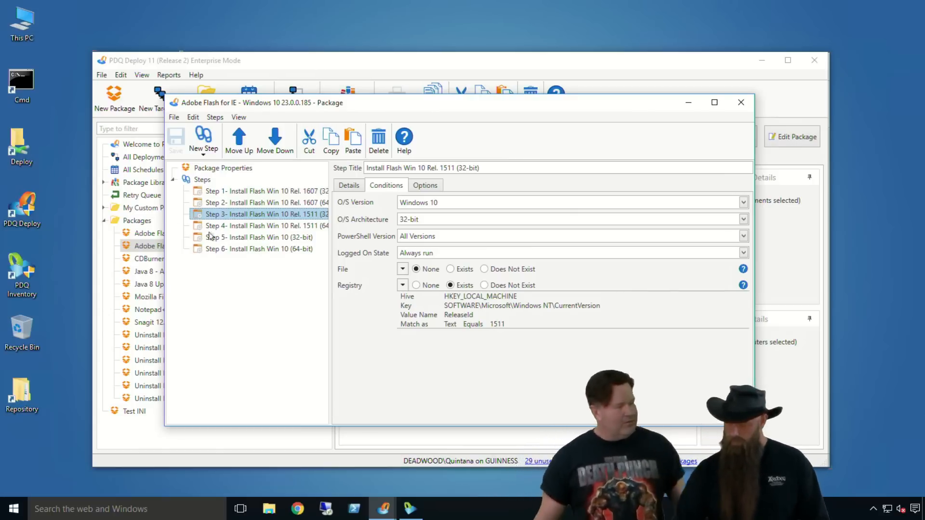
left_click(252, 238)
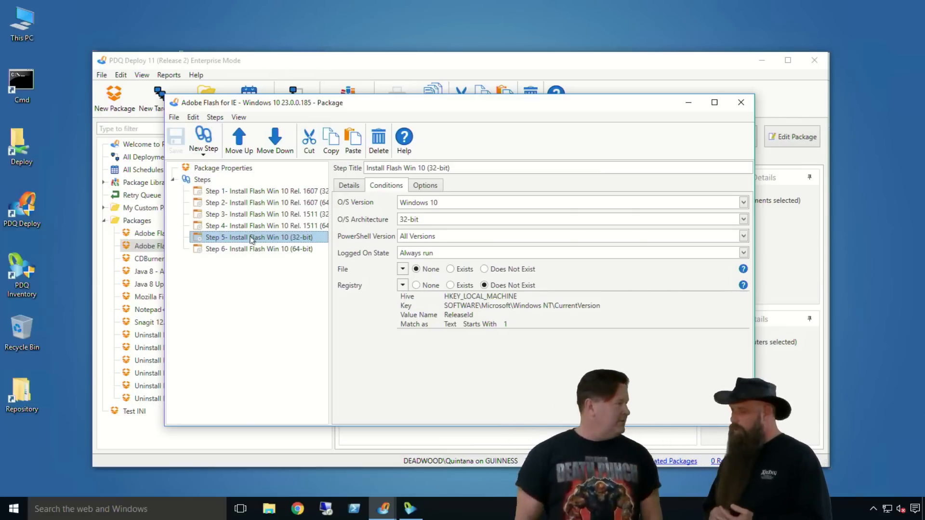
left_click(274, 226)
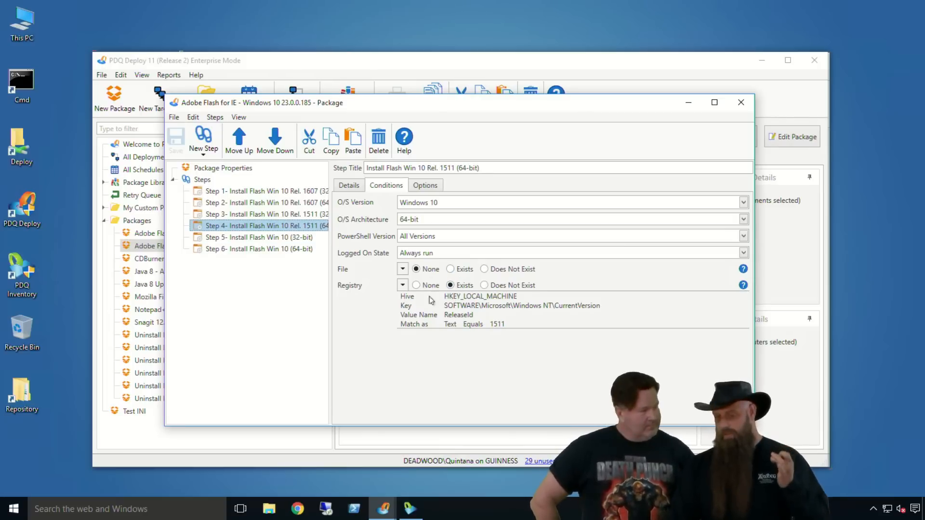
left_click(264, 238)
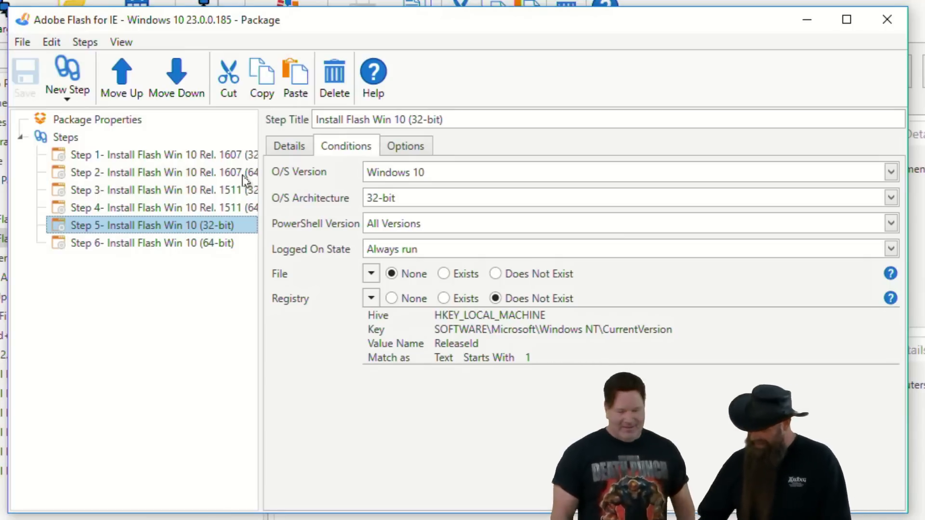
left_click(887, 20)
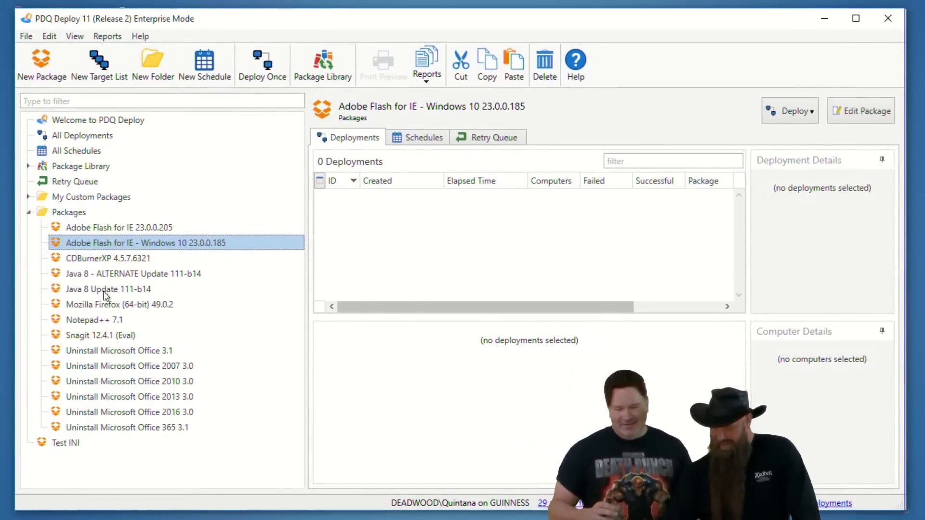
Step: Open the Java 8 Update 111-b14 package and review the command and conditions of the 32-bit Check For Previous Installations step
left_click(13, 297)
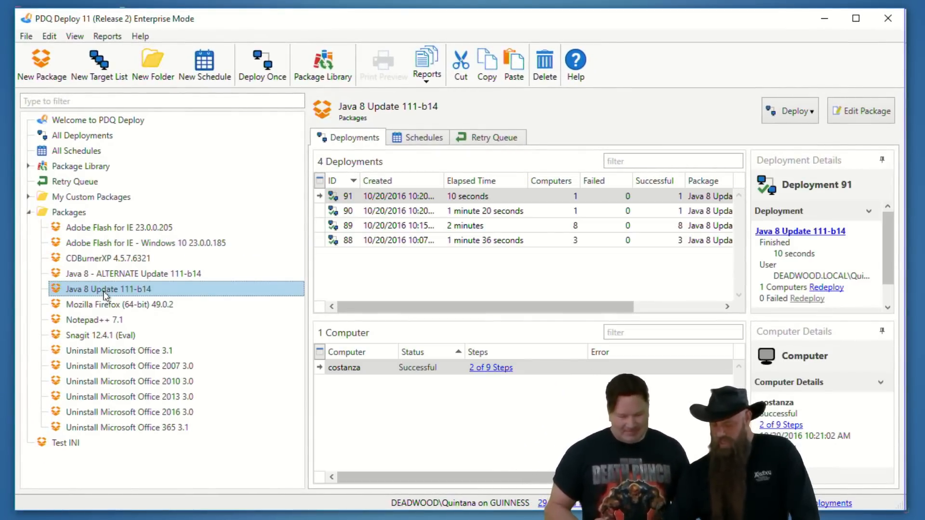
double_click(105, 294)
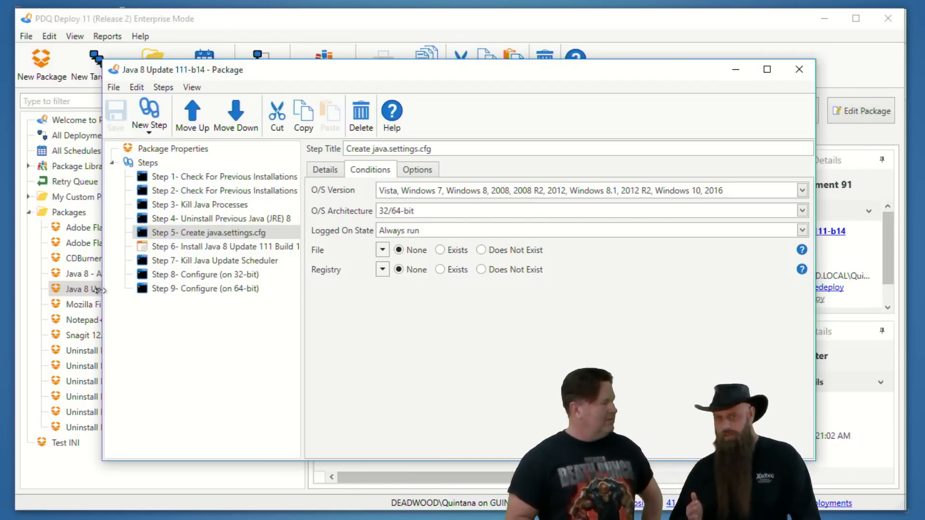
left_click(193, 178)
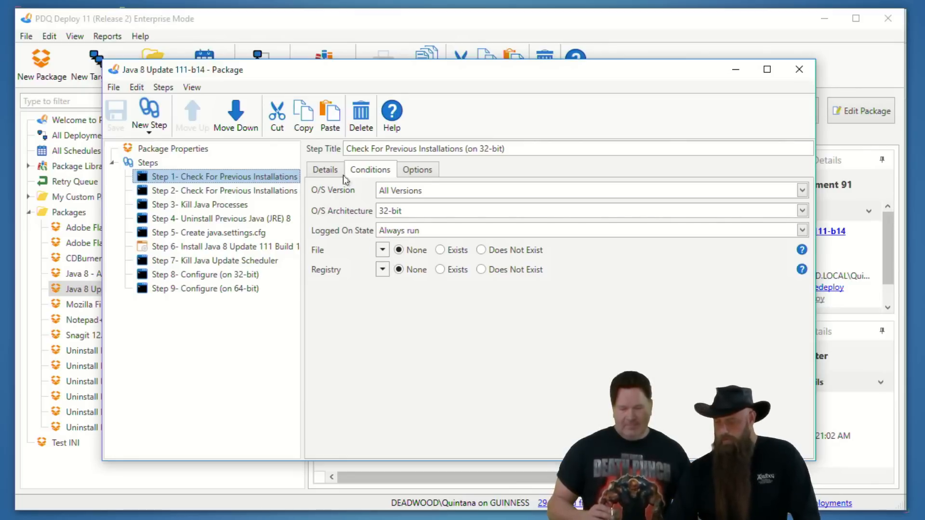
left_click(323, 170)
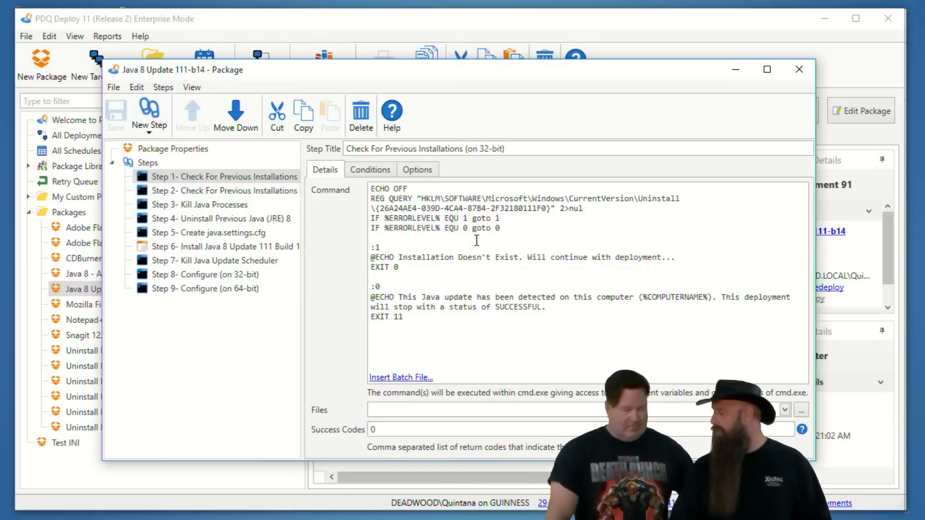
left_click(369, 171)
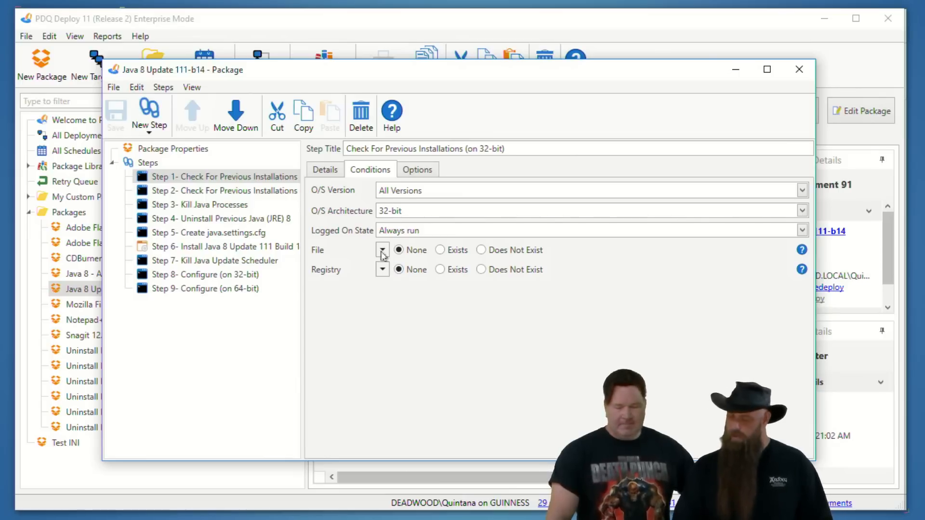
left_click(321, 171)
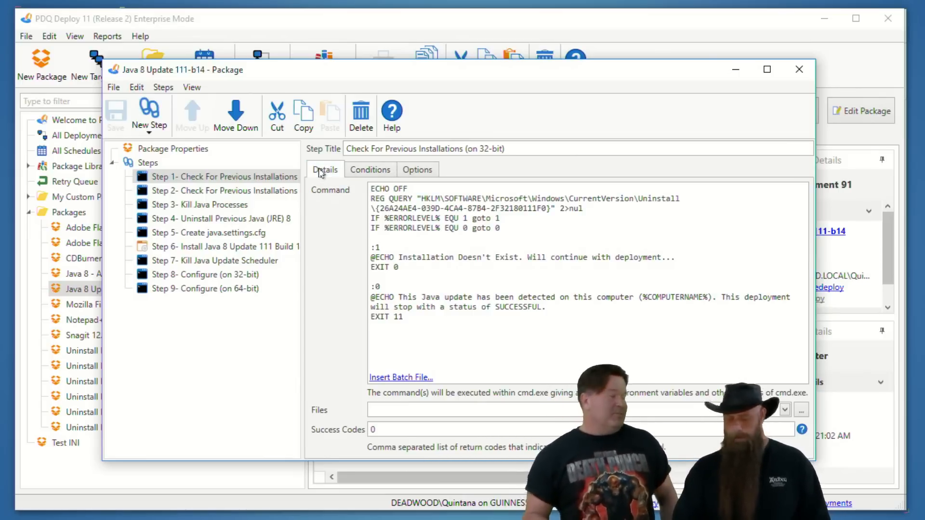
Step: Check the details and conditions of the Install Java 8 Update 111 Build 14 step and close the package
left_click(201, 249)
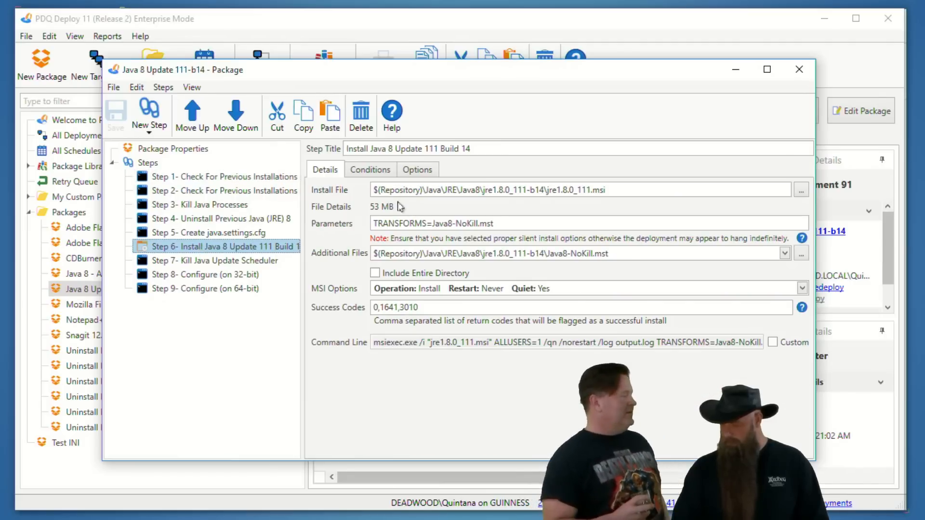
left_click(376, 172)
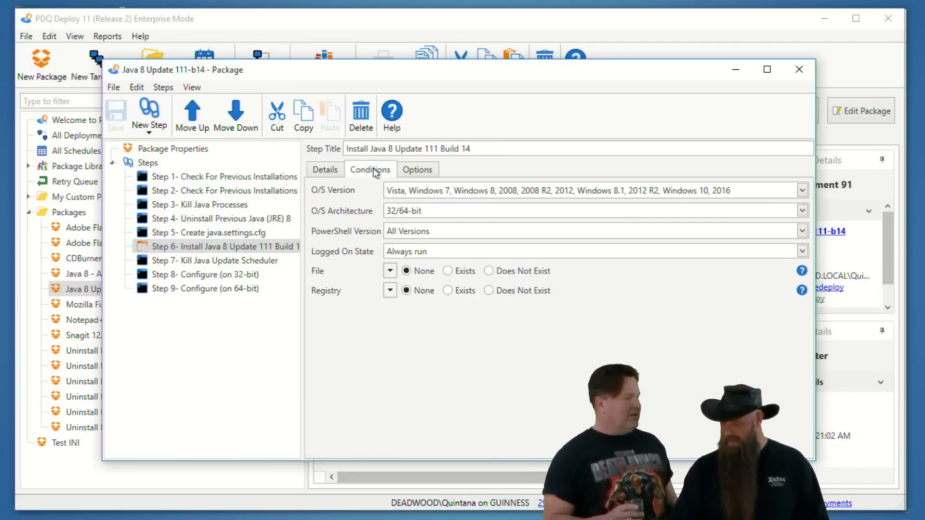
left_click(318, 174)
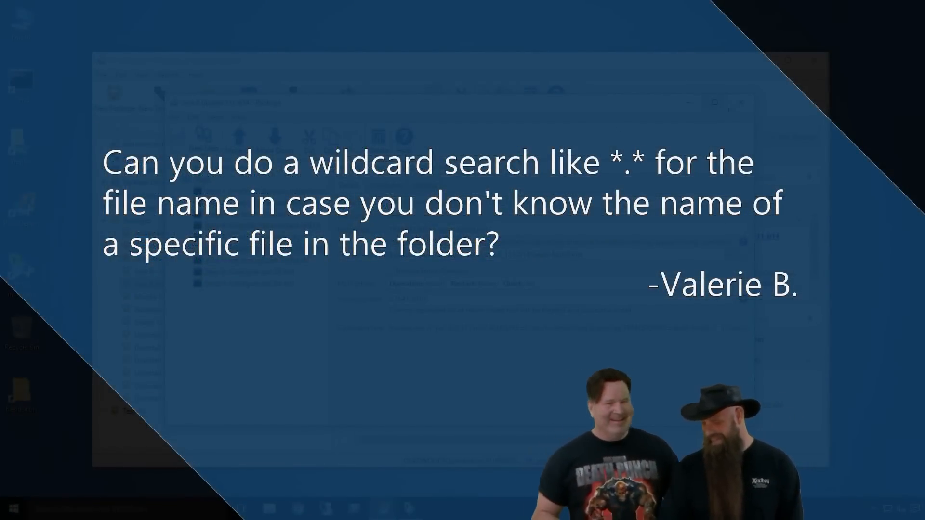
left_click(741, 102)
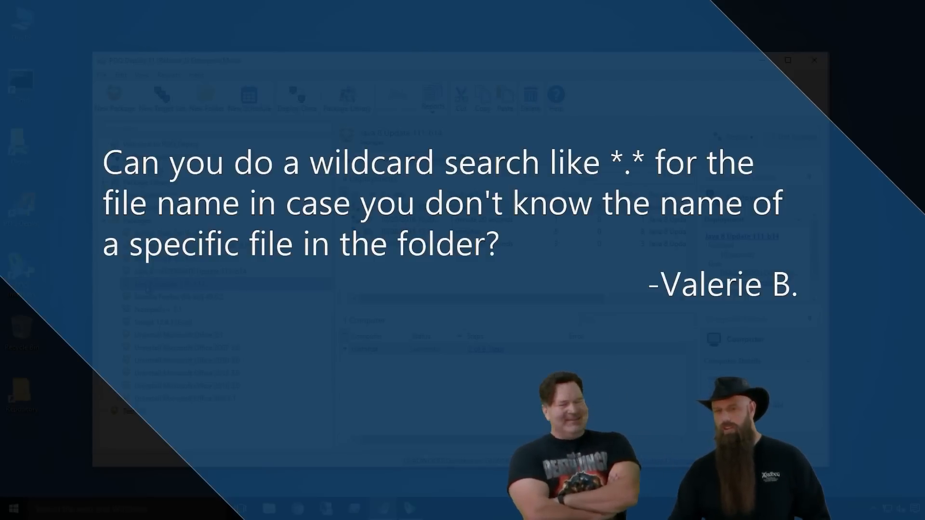
double_click(146, 285)
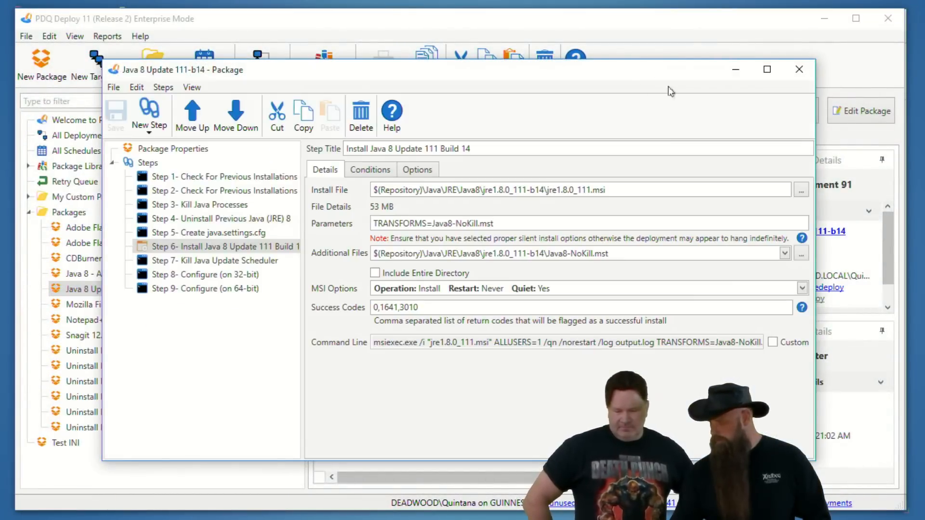
left_click(792, 69)
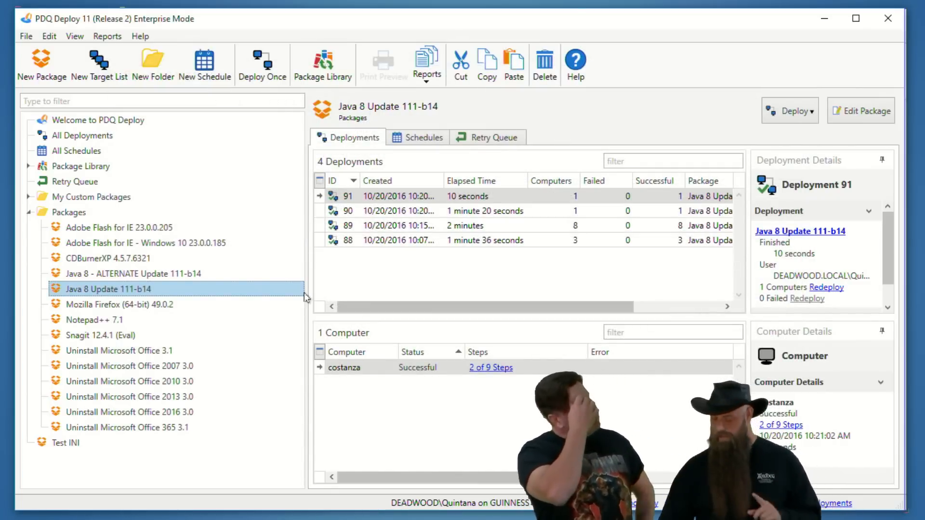
Step: Open the Notepad++ 7.1 package, examine the full file condition and filename of its Disable Auto-Updater step, and close it unchanged
double_click(91, 320)
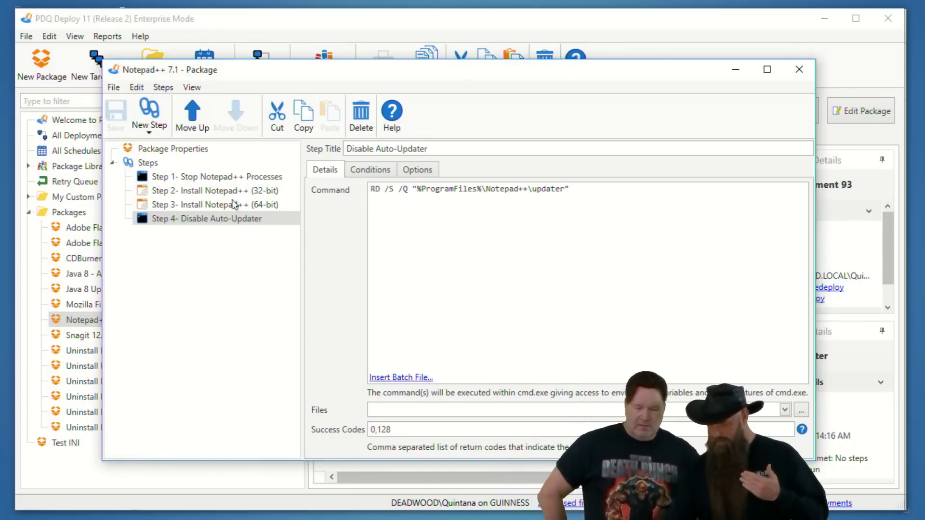
left_click(251, 223)
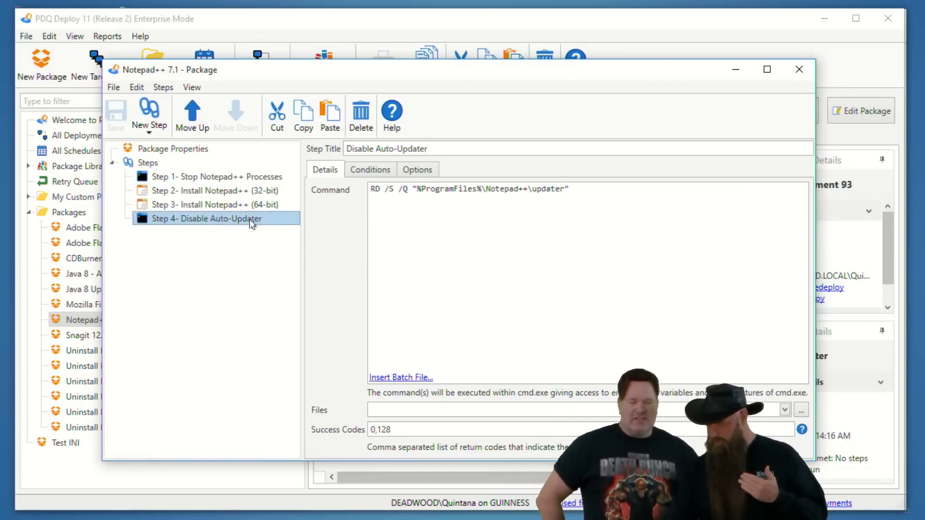
left_click(373, 170)
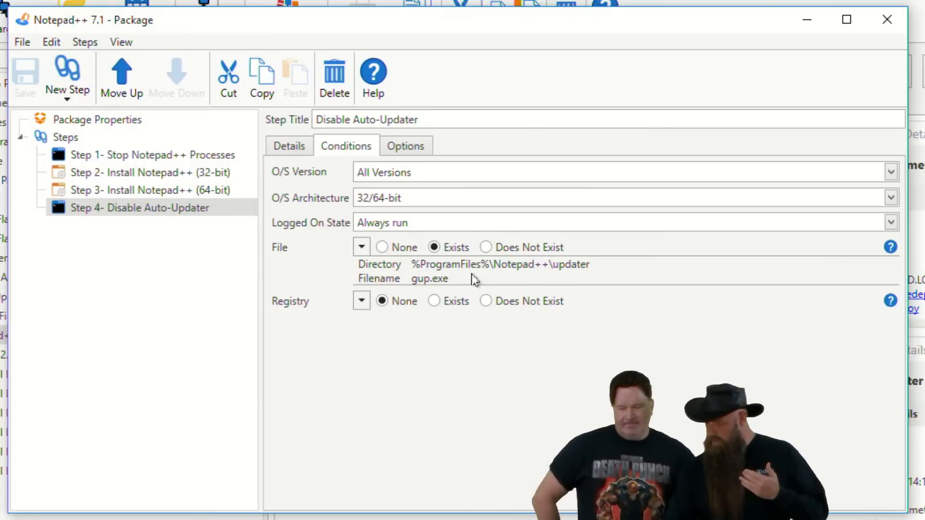
left_click(362, 247)
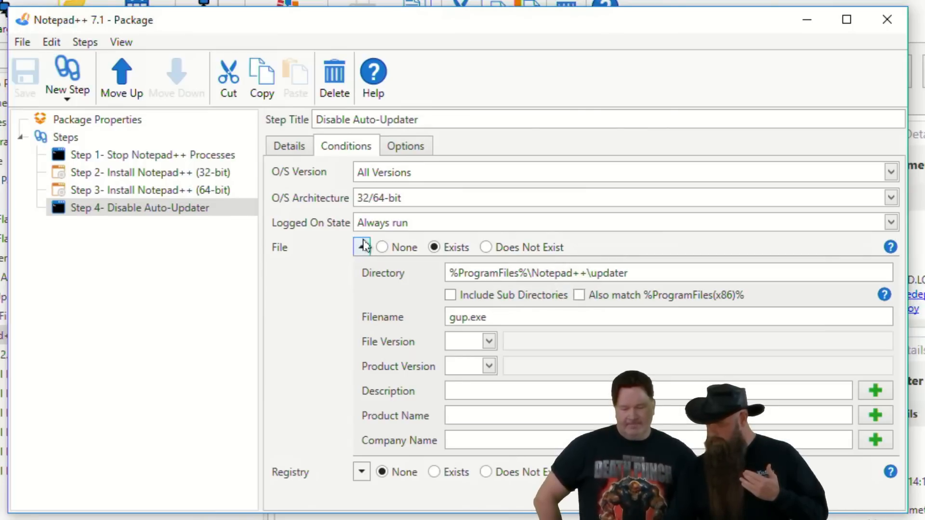
left_click(524, 318)
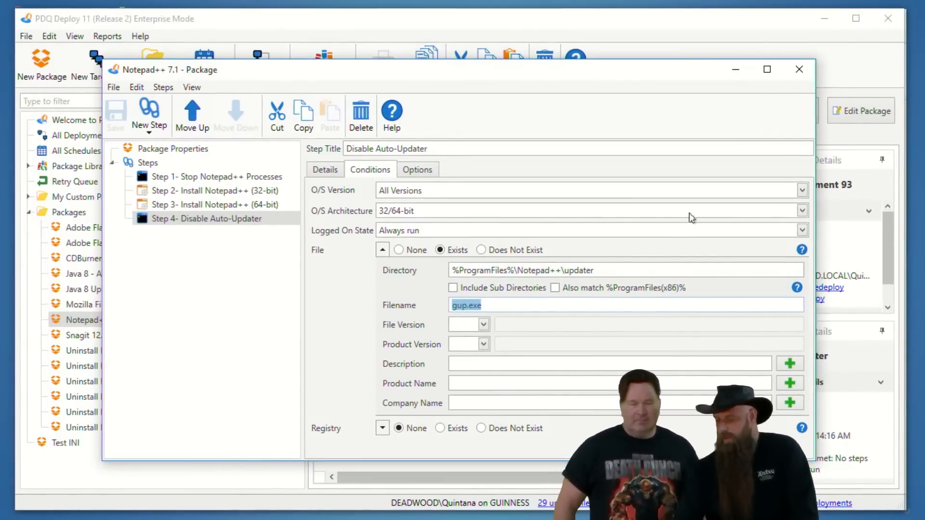
left_click(799, 70)
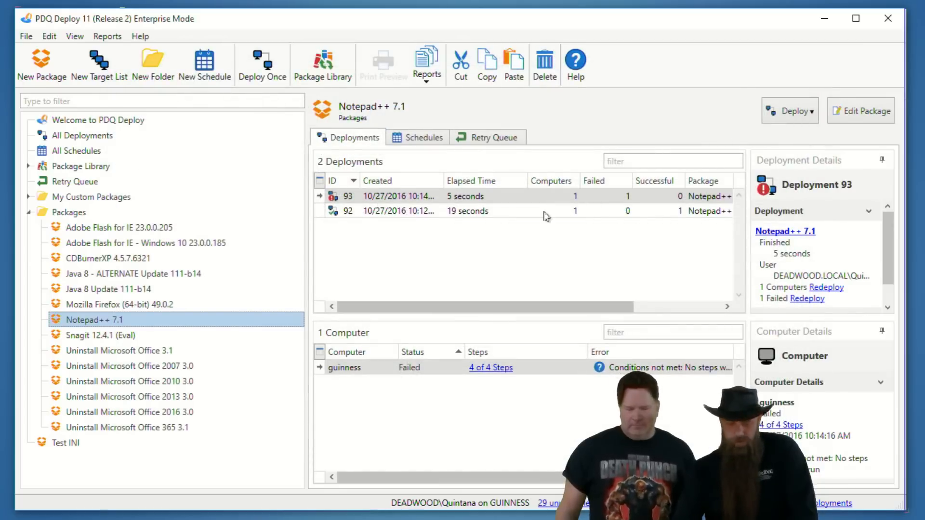